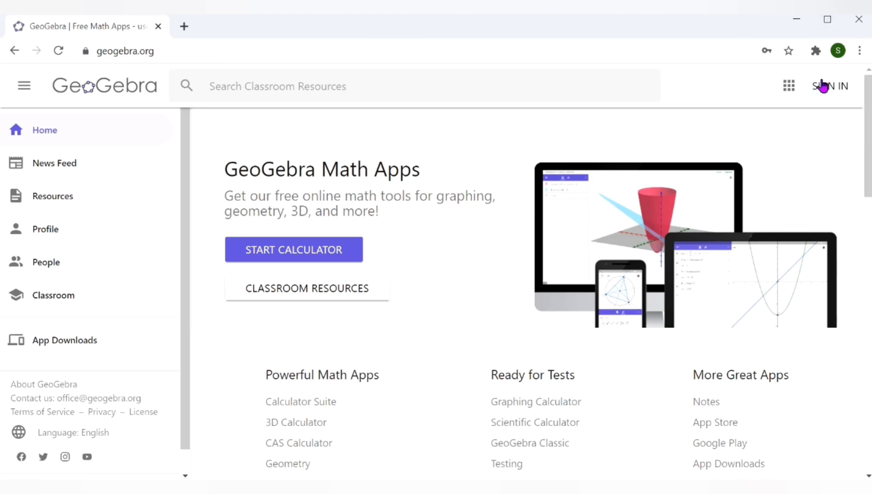
- Sign in to GeoGebra with the existing Google account
click(823, 86)
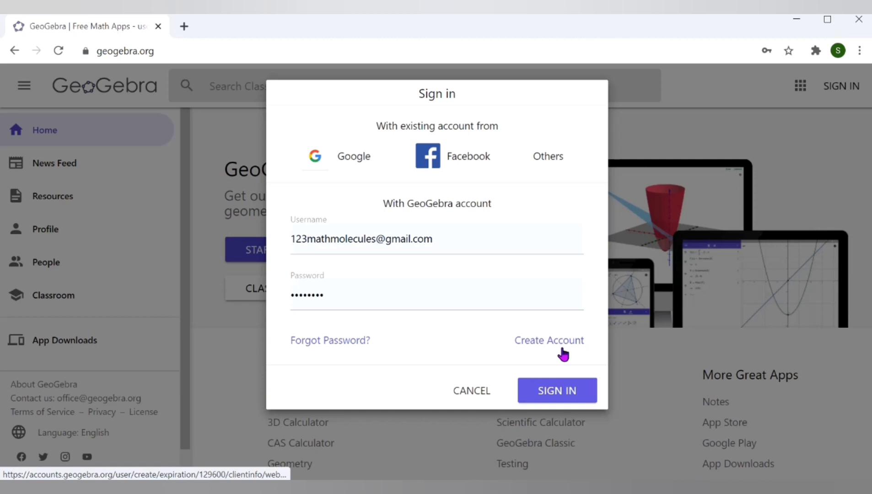
click(322, 162)
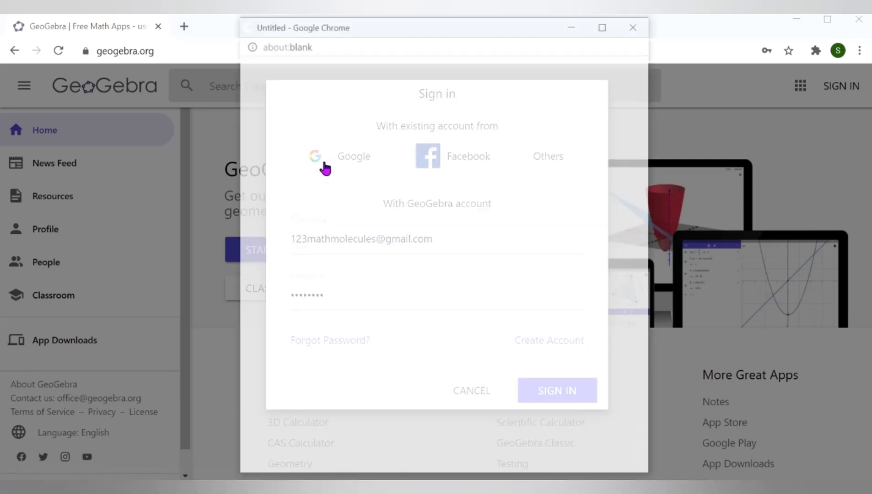
click(400, 273)
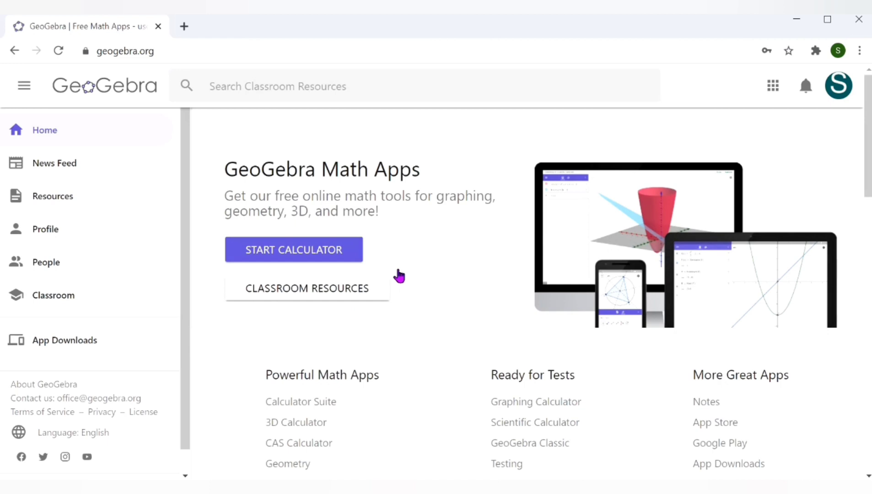
- Browse the featured classroom resources, and view the account's own saved resources
click(70, 201)
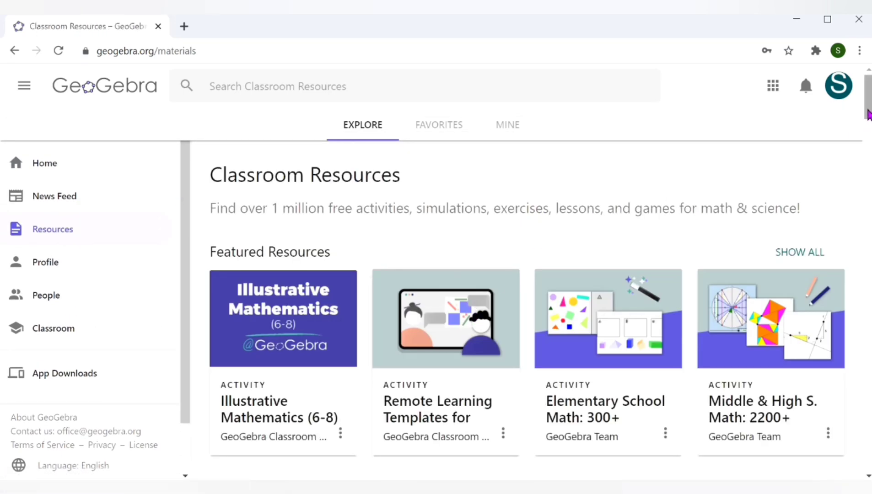
scroll(868, 130, down, 3)
drag(868, 131, 486, 50)
mouse_move(868, 104)
mouse_down()
mouse_move(867, 259)
mouse_move(866, 91)
mouse_up()
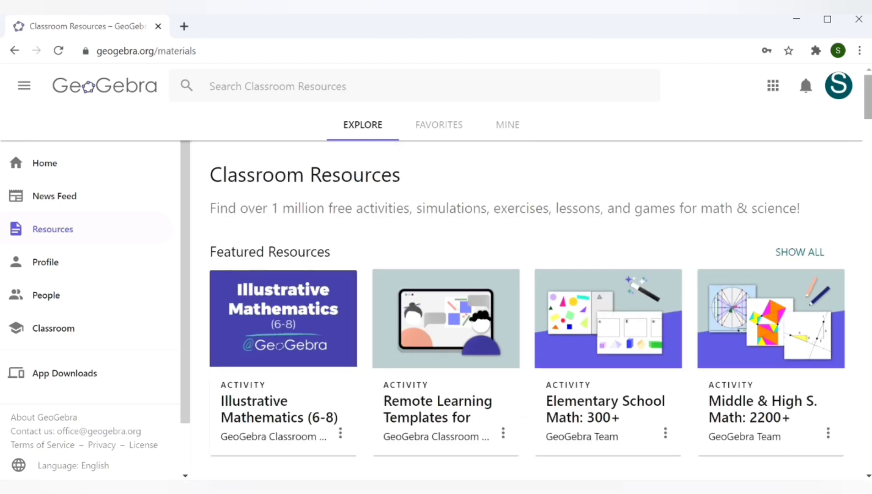
click(509, 128)
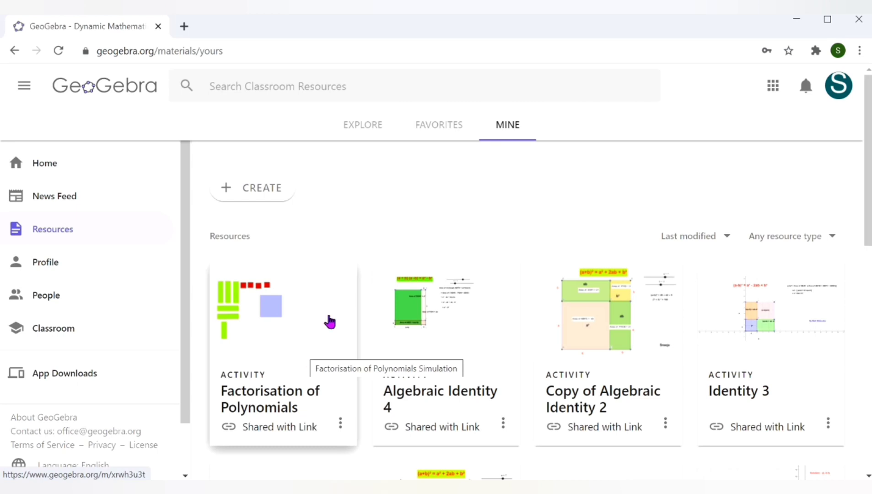
- Launch GeoGebra Classic from the list of GeoGebra apps
click(774, 87)
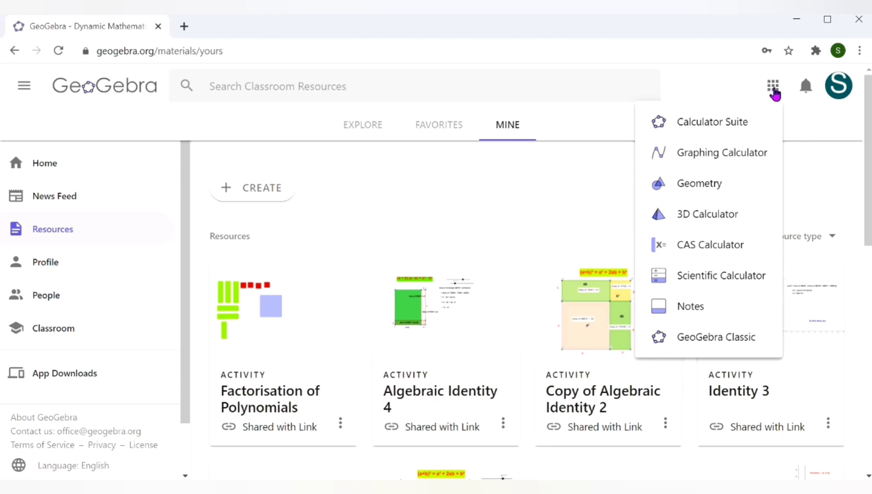
click(714, 339)
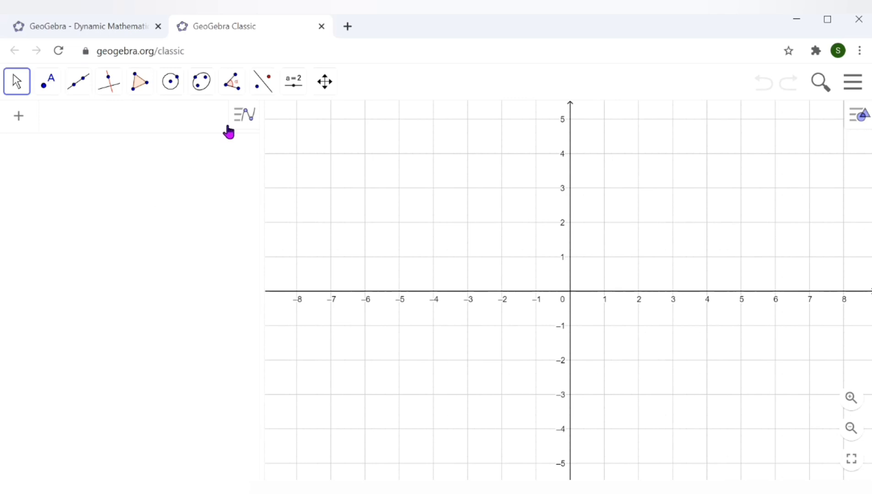
- Add the text x²+3x+2 to the graphics view in the second quadrant, near (−7.5, 4), using the superscript 2 symbol
click(295, 95)
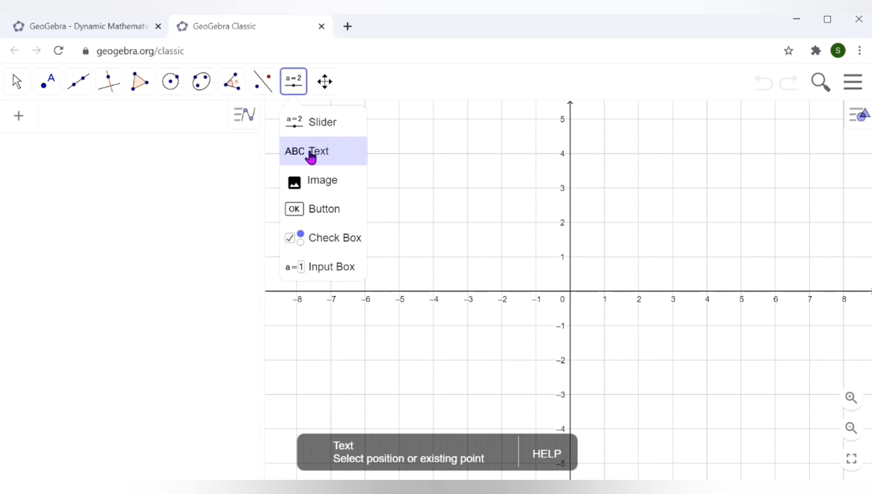
click(311, 155)
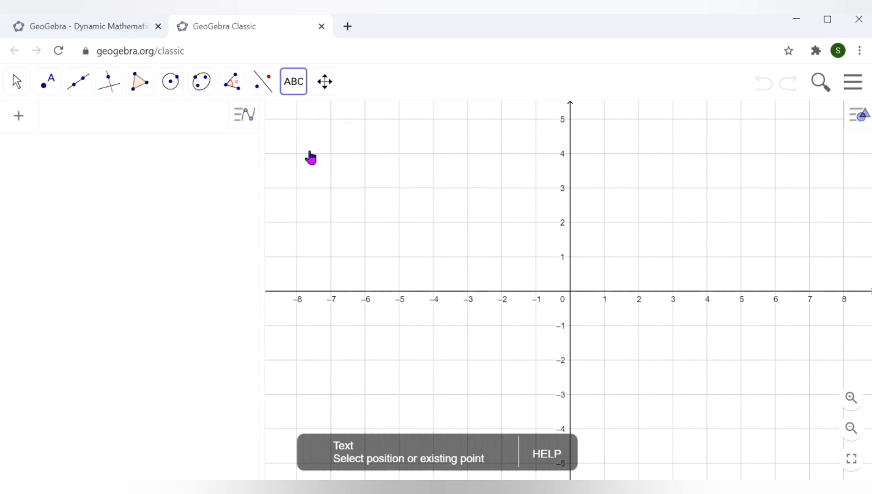
click(311, 157)
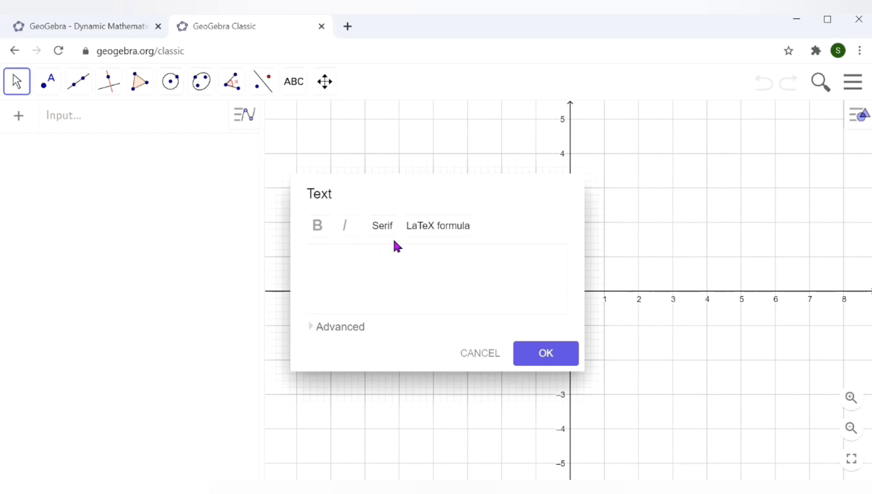
click(342, 328)
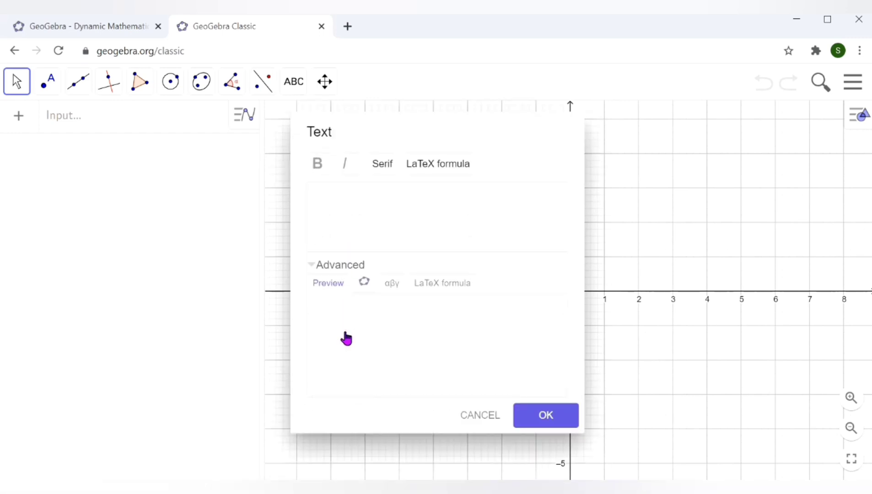
click(393, 289)
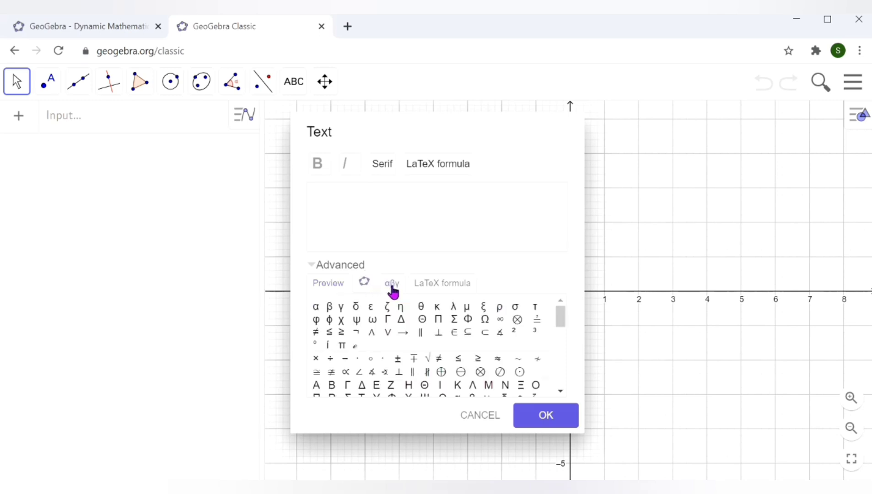
click(339, 216)
text(x)
click(513, 331)
text(+3x+2)
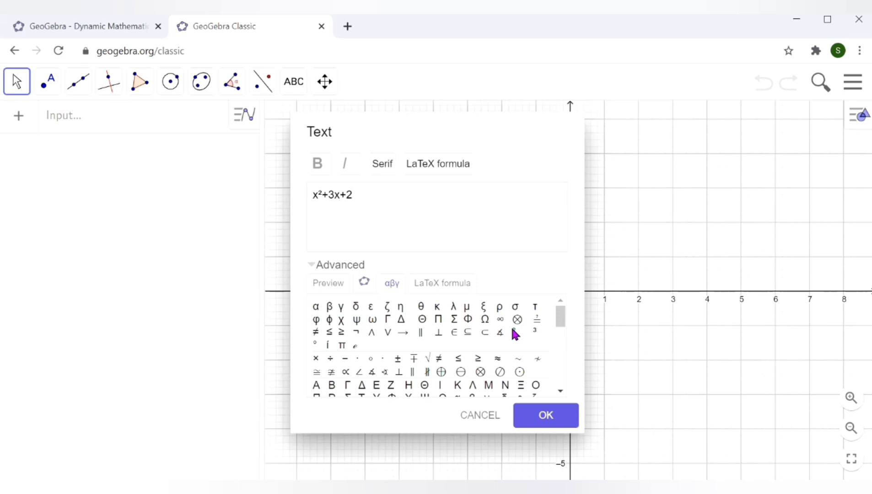
click(546, 419)
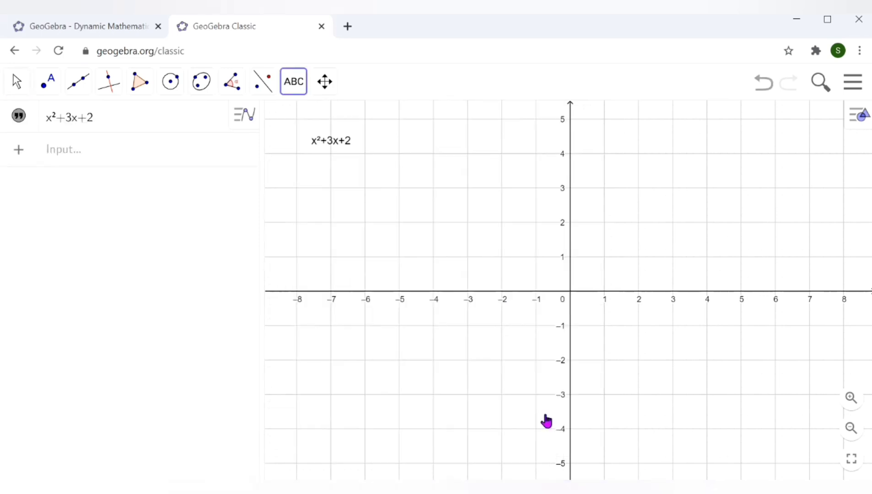
- Reposition the x²+3x+2 text at the height of y = 5, between about x = −6 and x = −5
click(339, 144)
drag(338, 145, 390, 127)
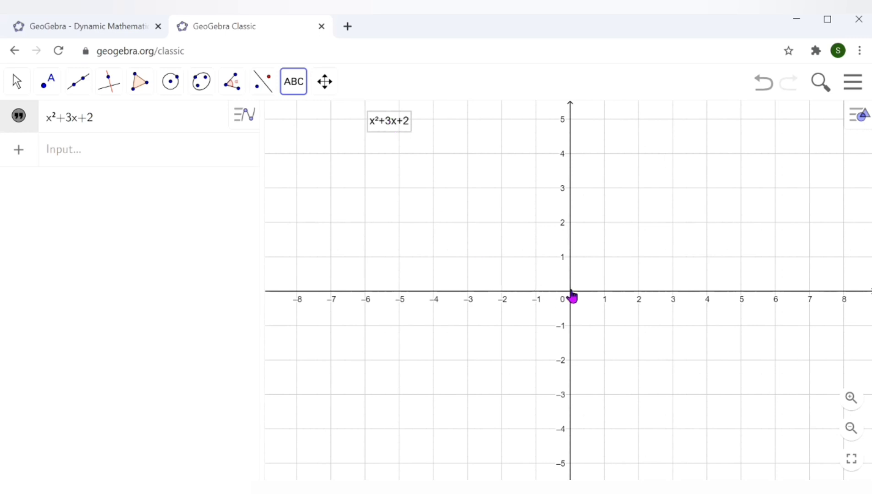
click(545, 300)
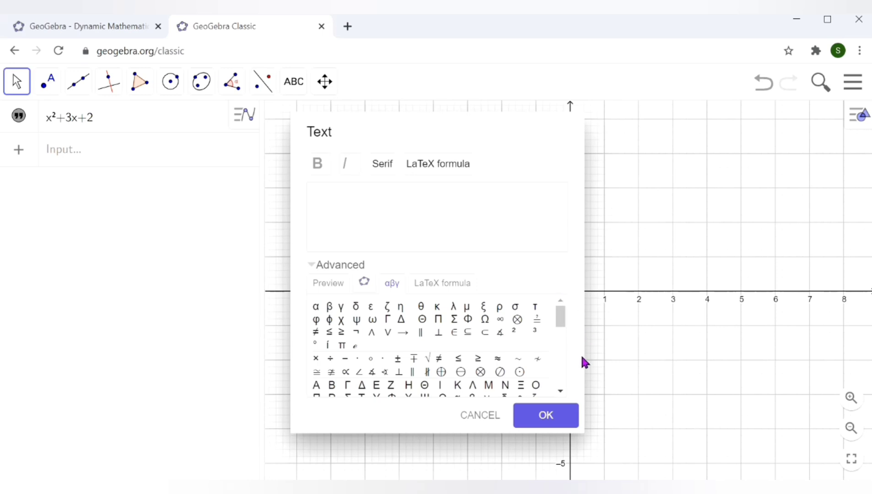
click(485, 417)
- Draw a square with the Rigid Polygon tool through vertices (0, 0), (5, 0), (5, 5) and (0, 5)
click(16, 85)
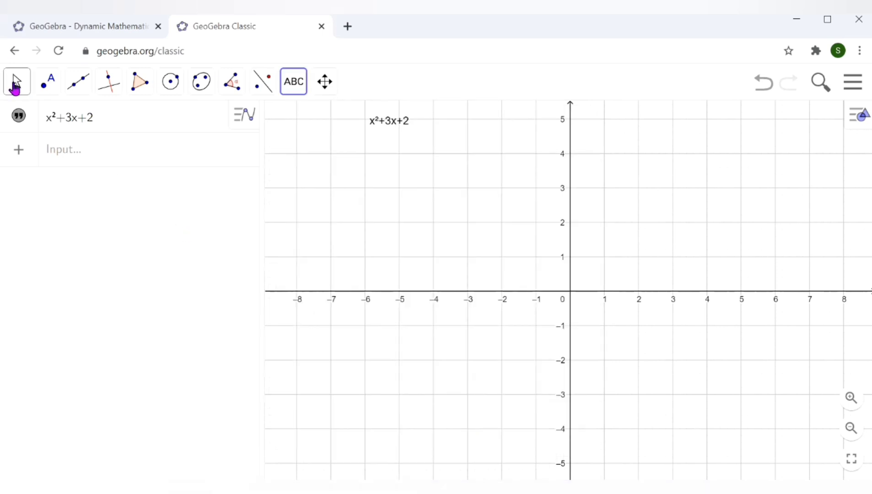
click(27, 122)
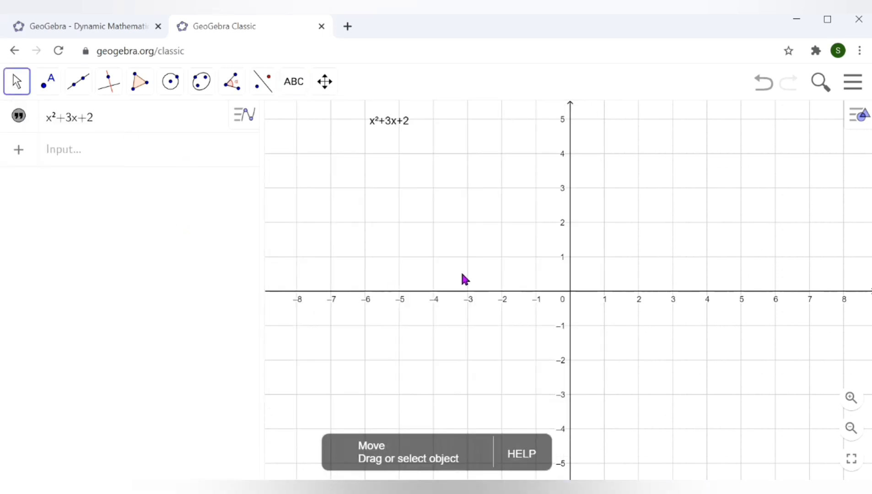
drag(567, 289, 486, 299)
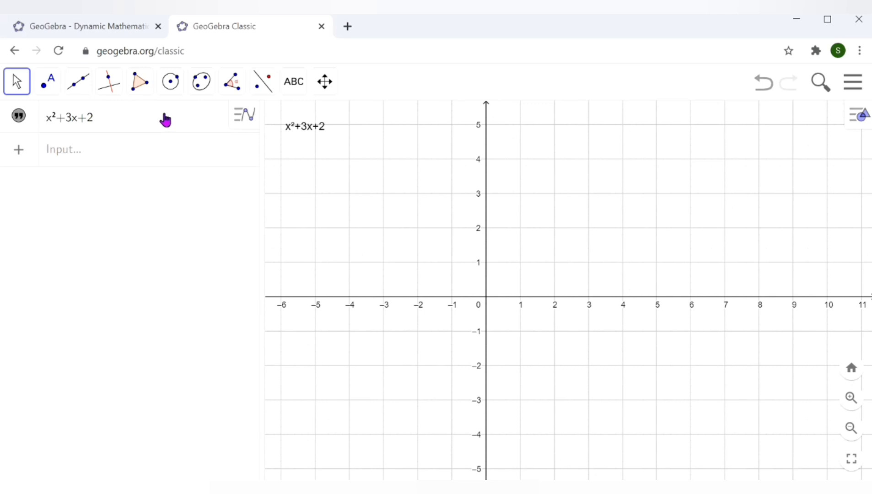
click(140, 88)
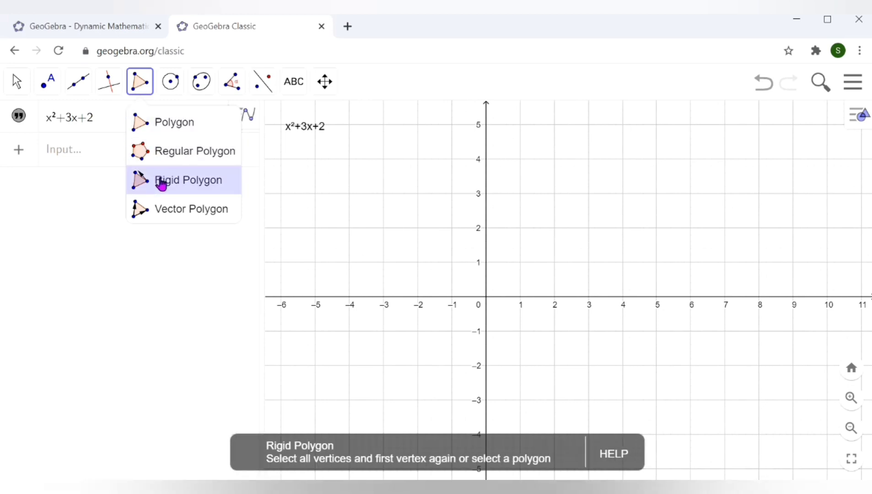
click(161, 184)
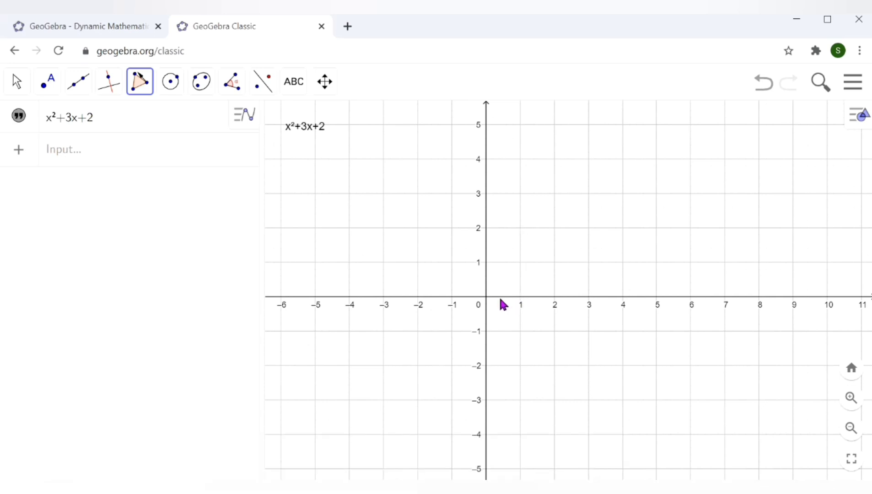
click(486, 298)
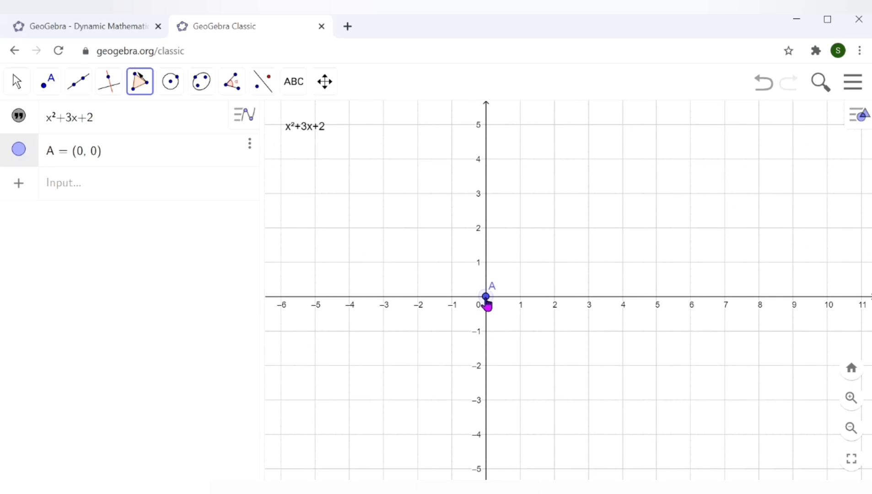
click(658, 297)
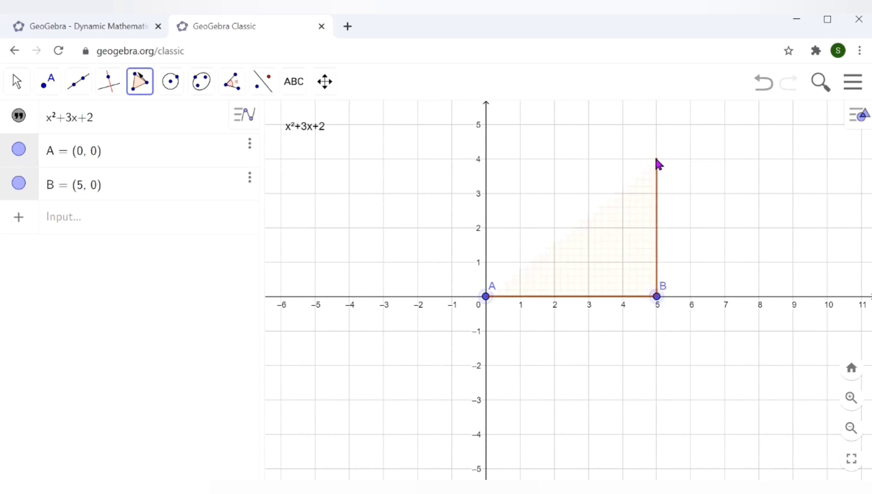
click(657, 125)
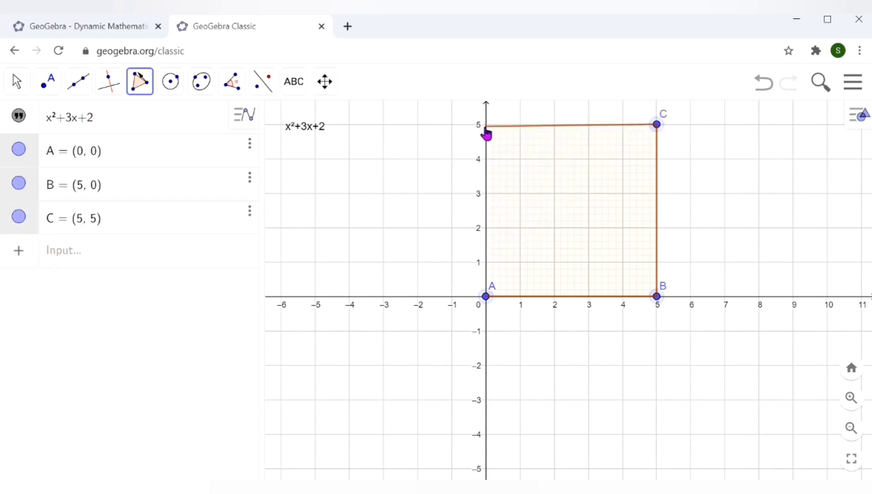
click(486, 125)
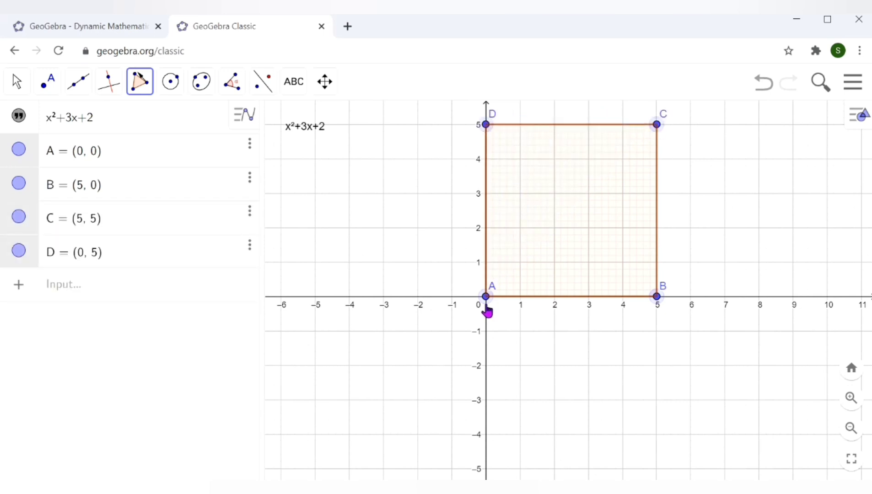
click(486, 297)
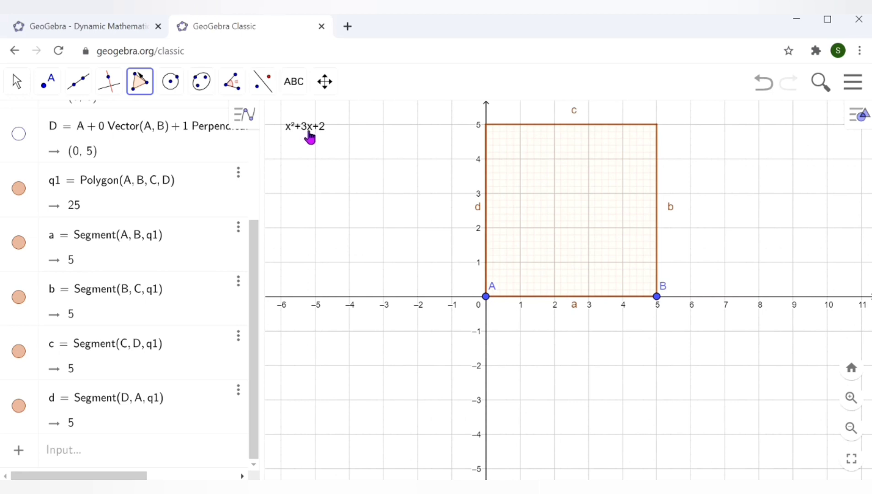
- Draw a 1 by 5 rectangle as a rigid polygon through (6, 5), (6, 0), (7, 0) and (7, 5)
click(139, 82)
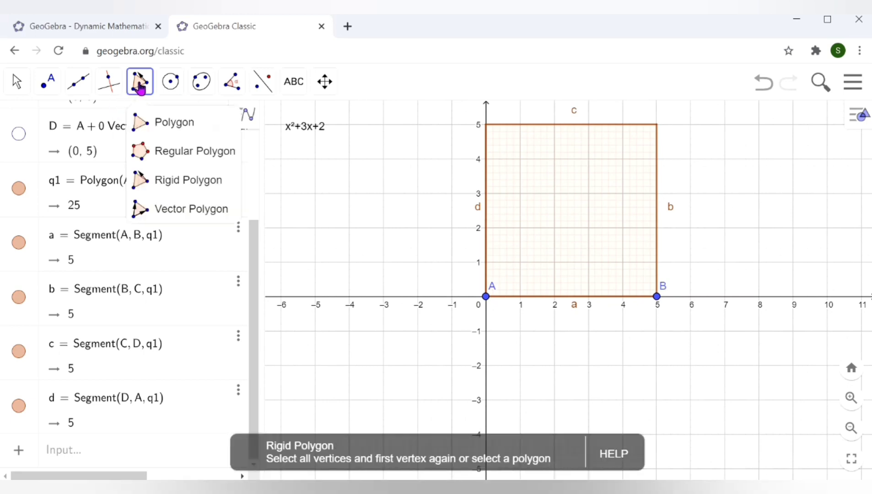
click(160, 183)
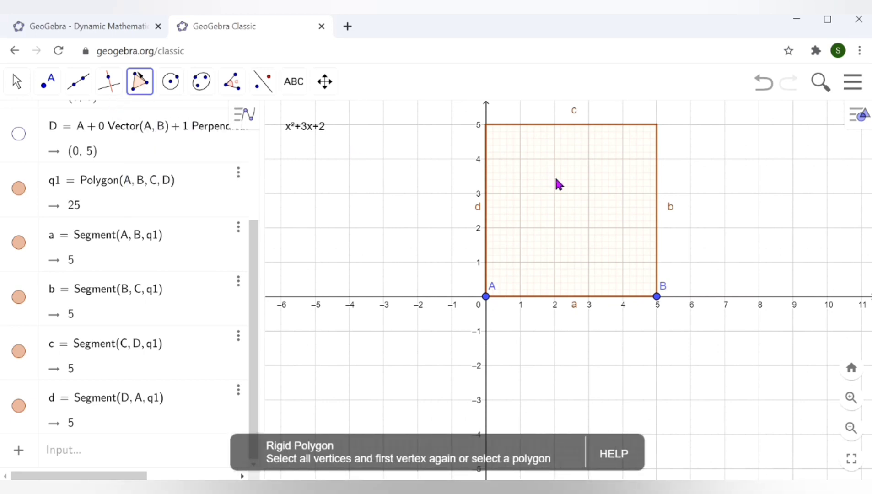
click(691, 124)
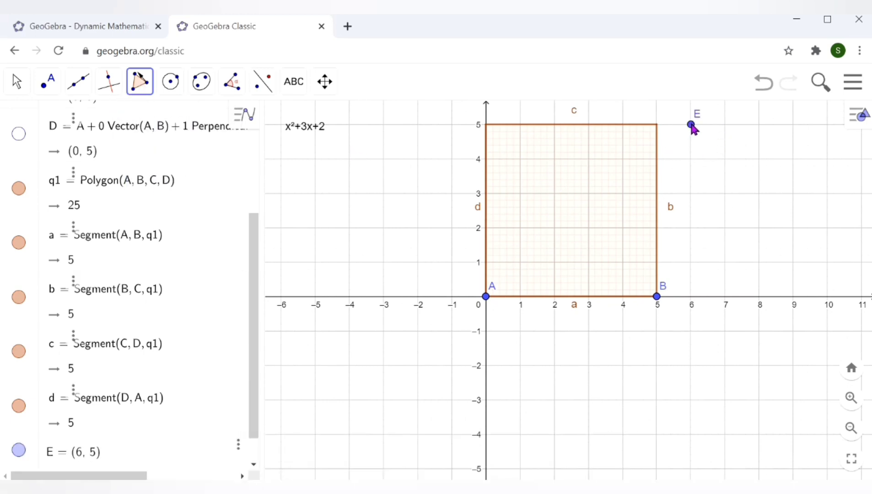
click(691, 297)
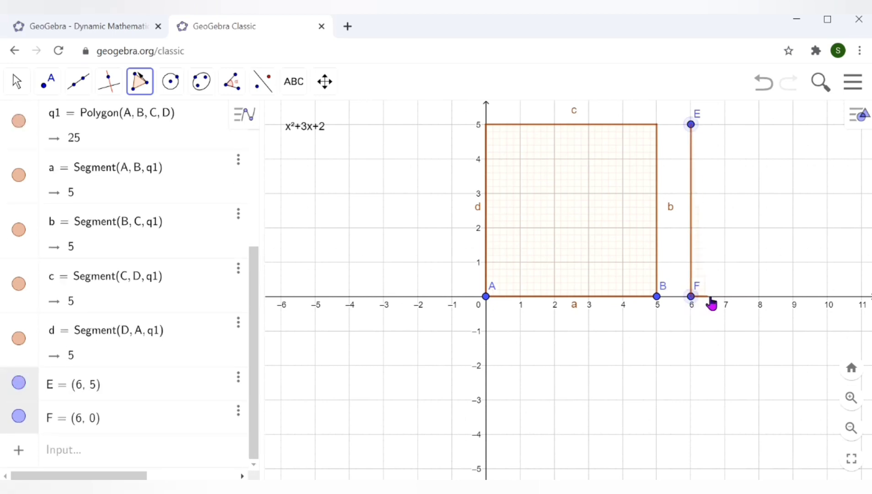
click(726, 298)
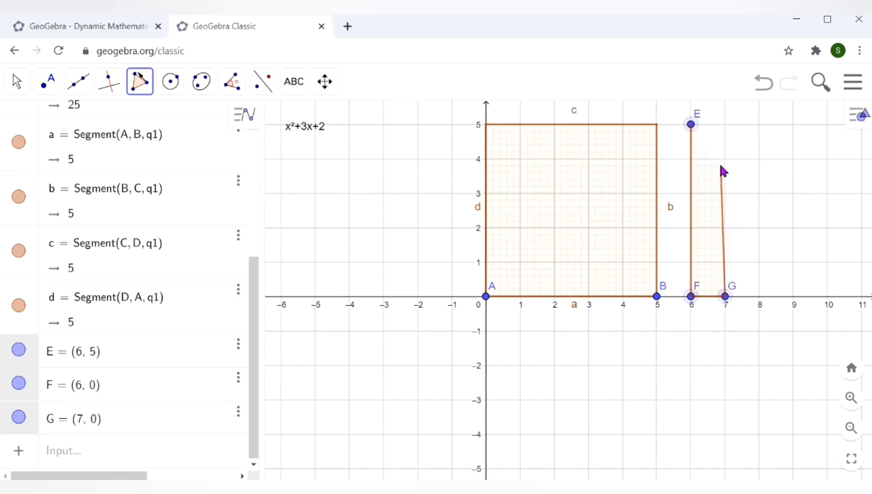
click(725, 124)
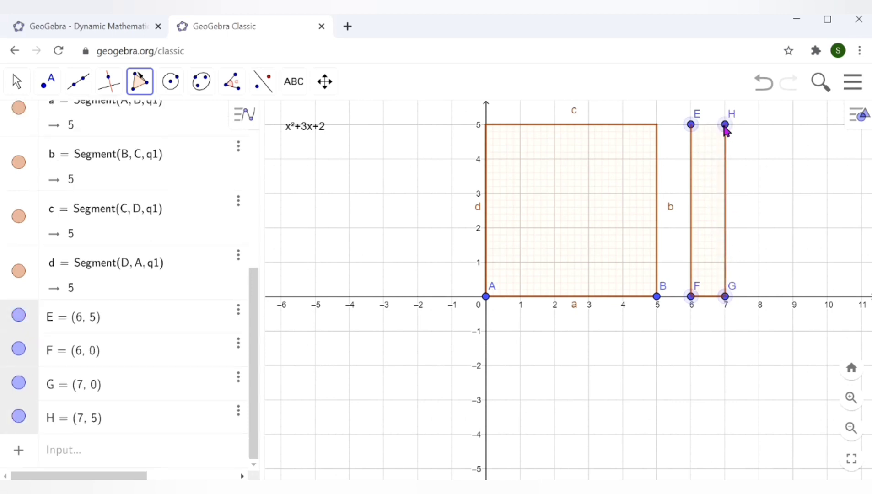
click(691, 125)
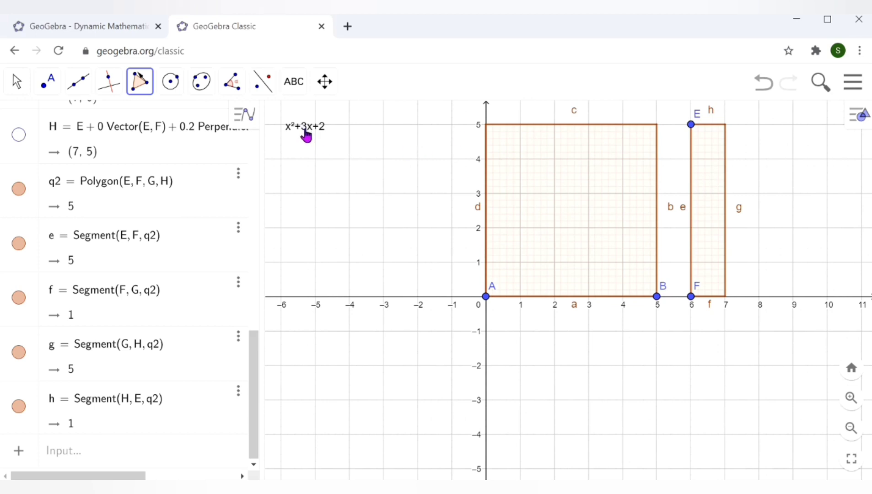
- Draw a second vertical 1 by 5 rigid rectangle through (8, 5), (9, 5), (9, 0) and (8, 0)
click(759, 124)
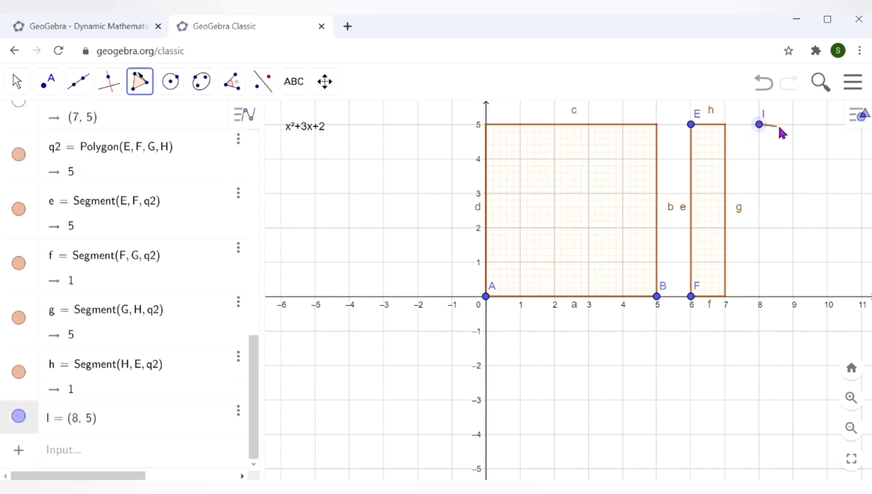
click(794, 124)
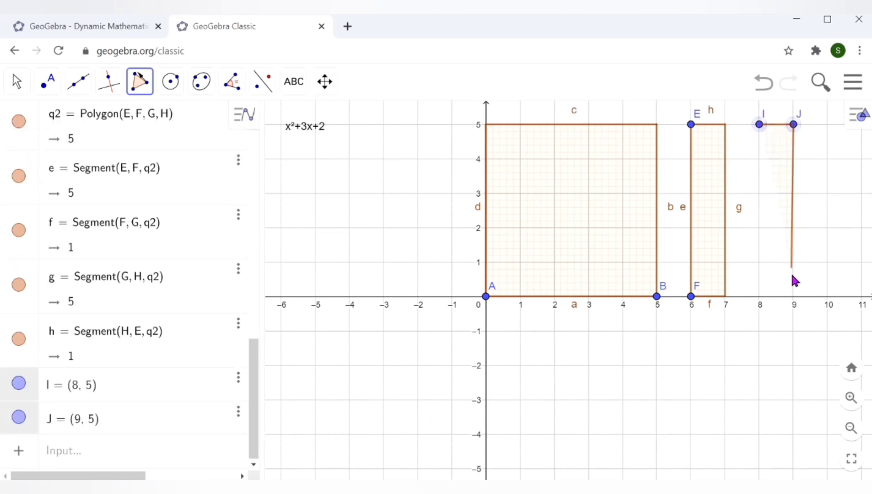
click(793, 298)
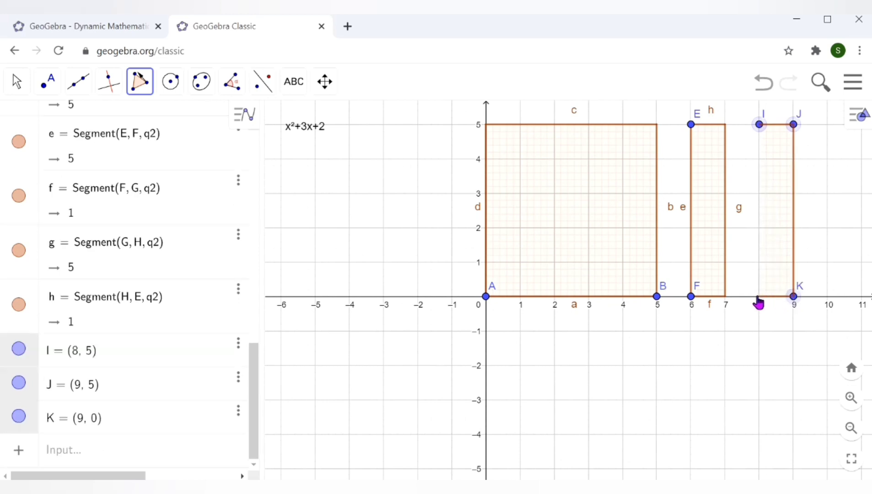
click(759, 297)
click(759, 125)
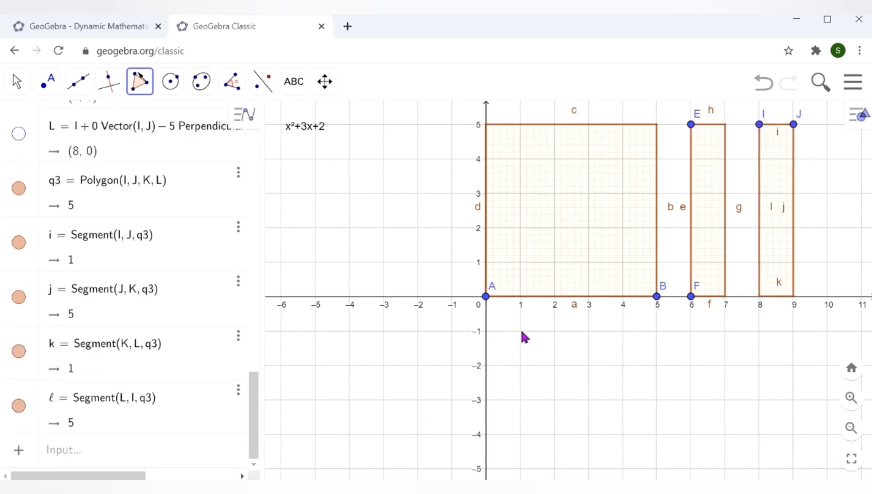
- Draw a horizontal 5 by 1 rigid rectangle below the square through (0, −1), (5, −1), (5, −2) and (0, −2)
click(487, 331)
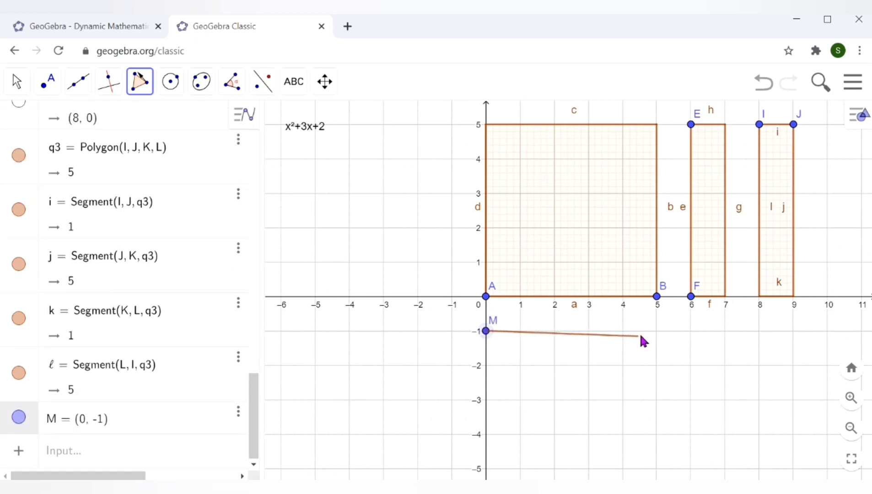
click(656, 331)
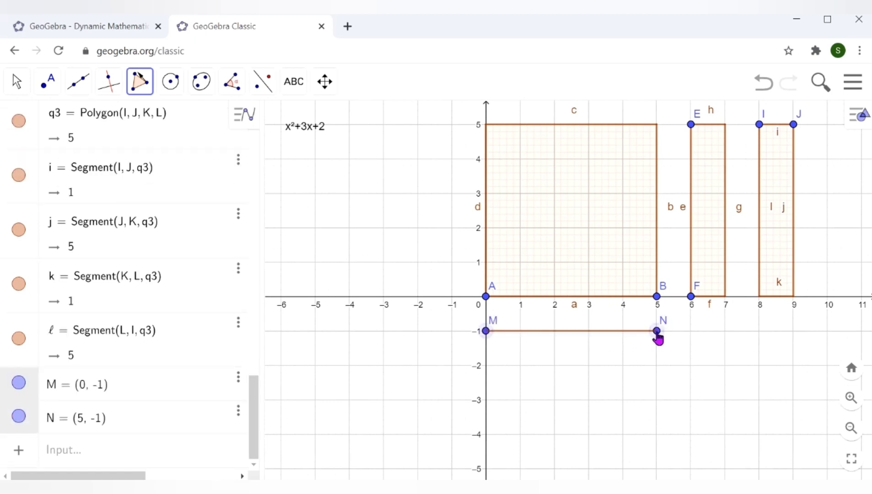
click(657, 365)
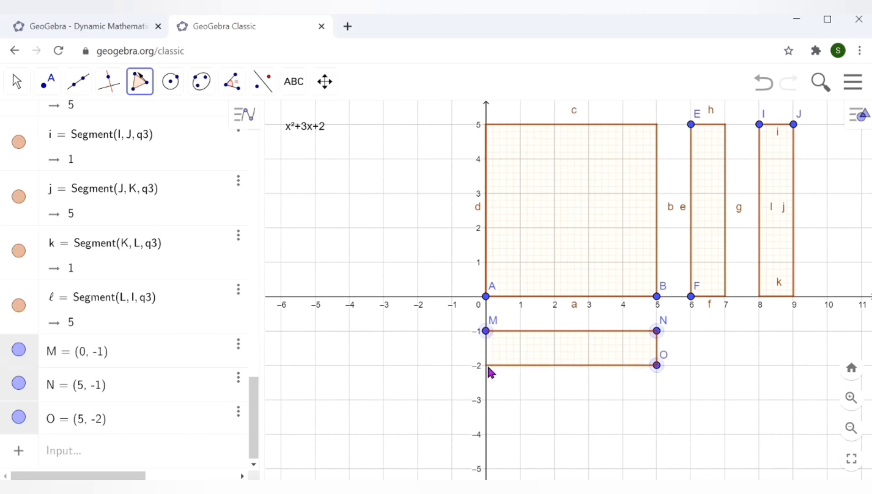
click(486, 366)
click(487, 334)
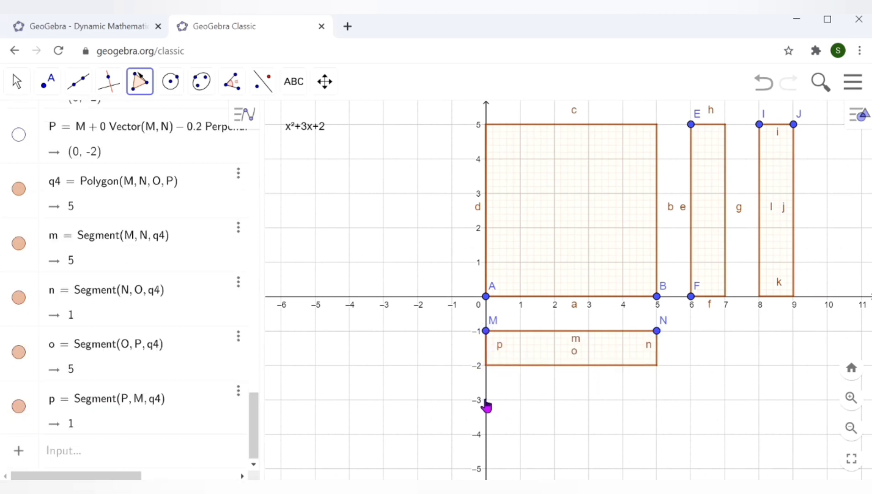
- Draw another horizontal 5 by 1 rigid rectangle through (0, −3), (5, −3), (5, −4) and (0, −4)
click(486, 403)
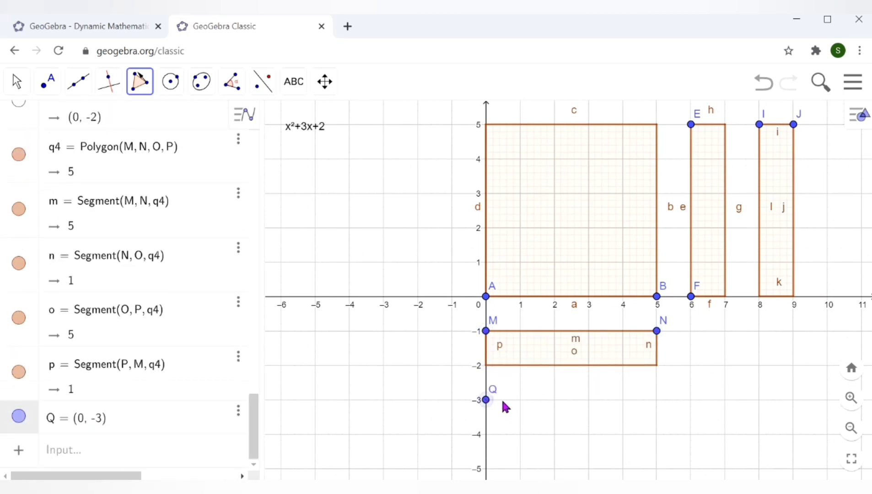
click(657, 399)
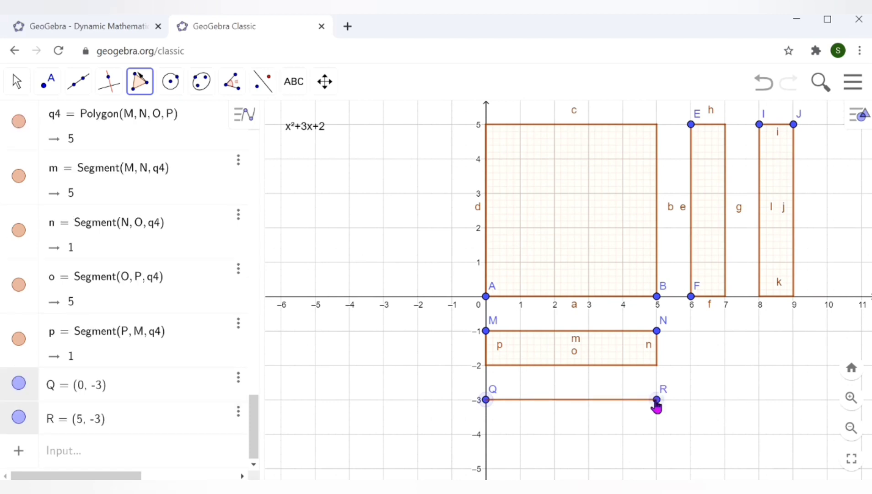
click(657, 435)
click(487, 435)
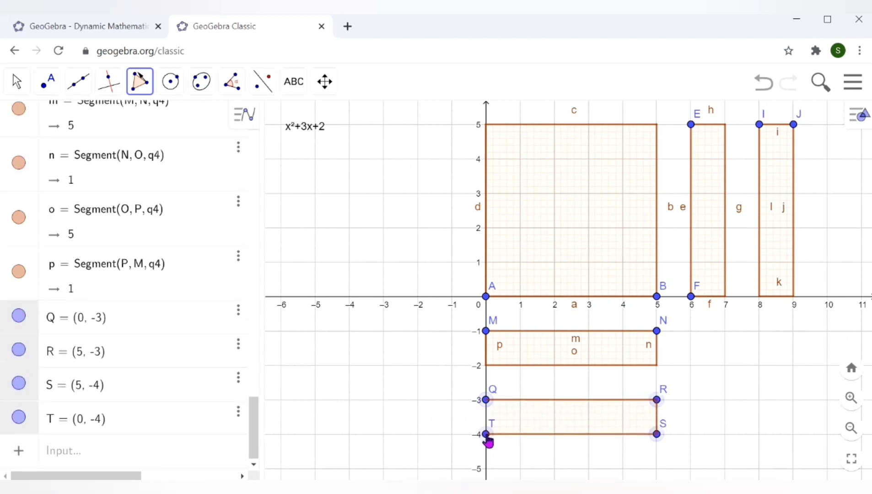
click(486, 401)
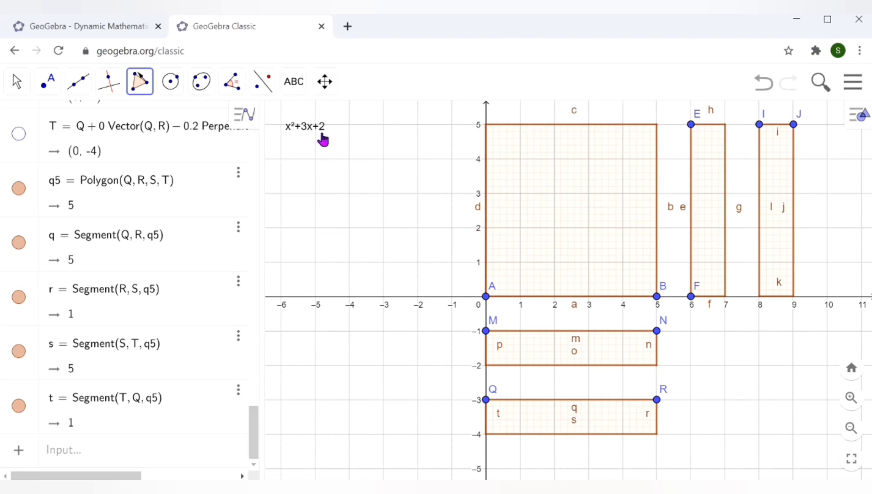
- Draw a unit square as a rigid polygon through (−4, 4), (−3, 4), (−3, 3) and (−4, 3)
click(349, 159)
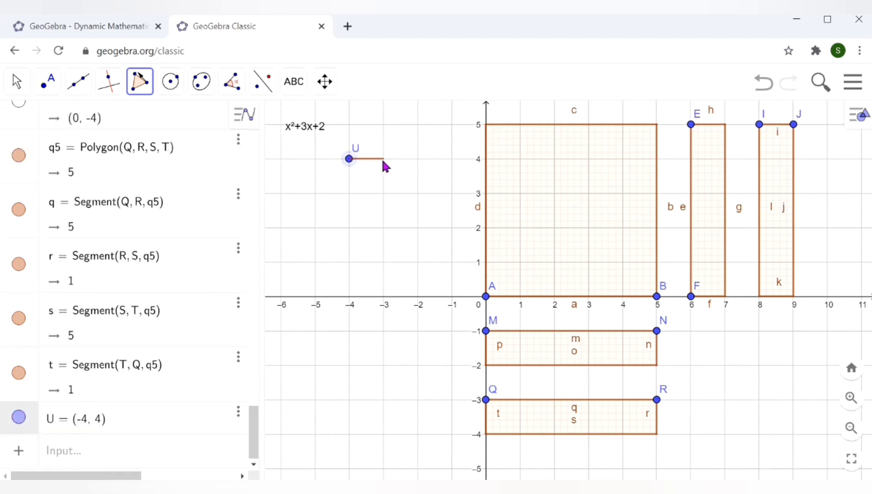
click(383, 159)
click(383, 194)
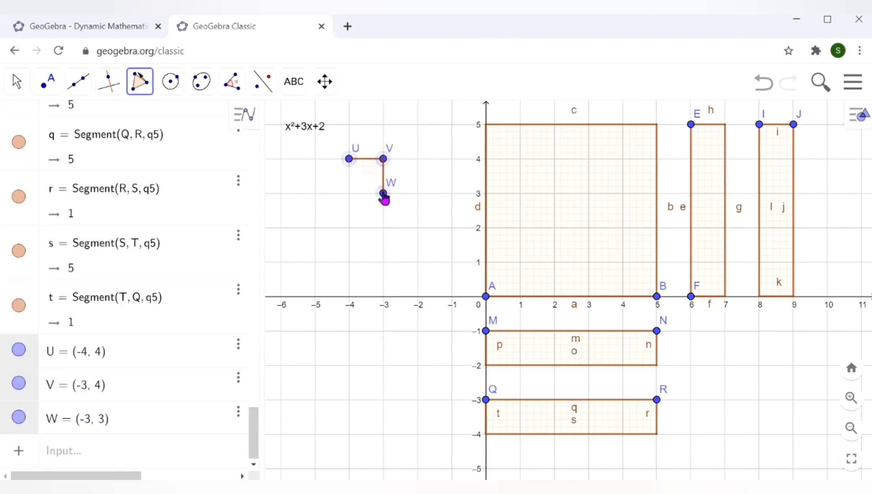
click(348, 193)
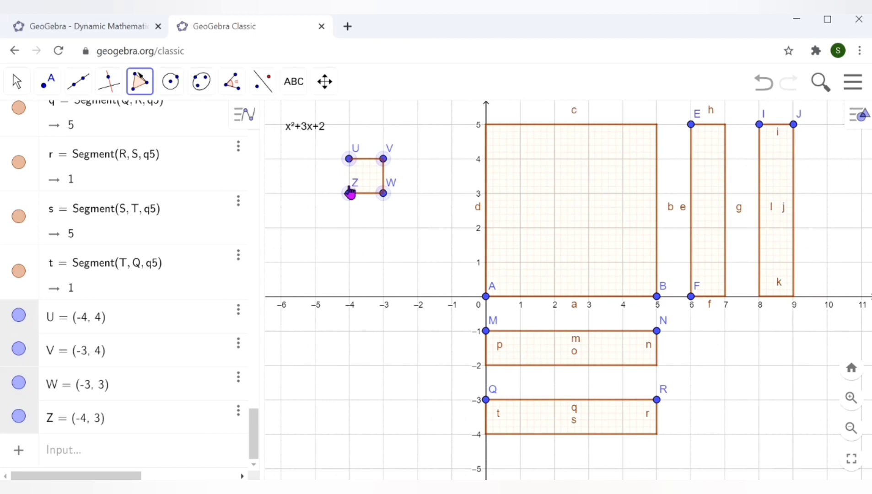
click(350, 160)
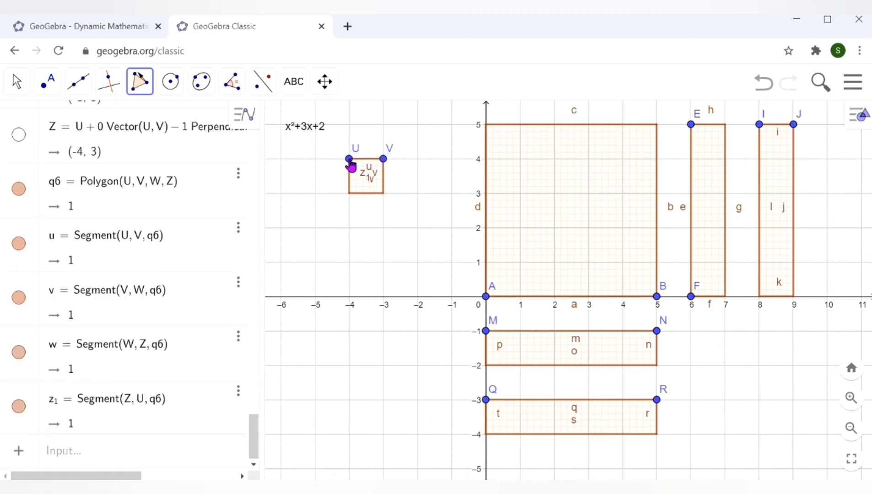
- Draw a second rigid unit square through (−4, 2), (−3, 2), (−3, 1) and (−4, 1)
click(350, 228)
click(383, 228)
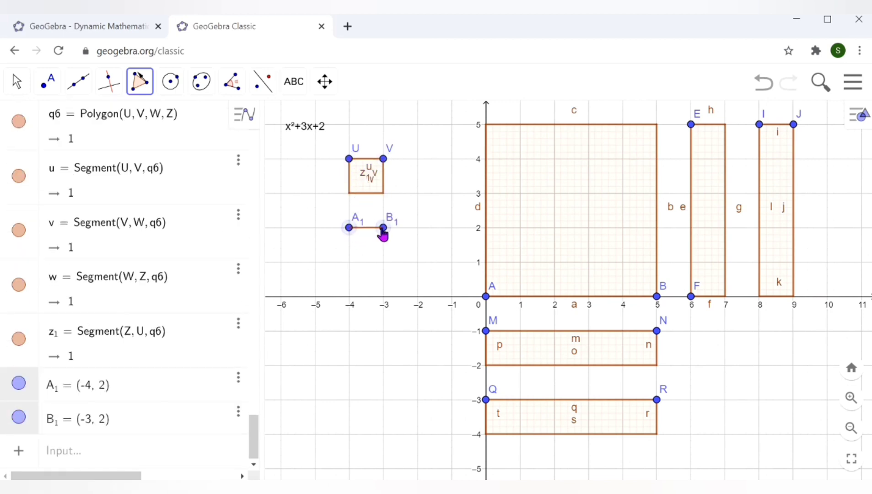
click(383, 263)
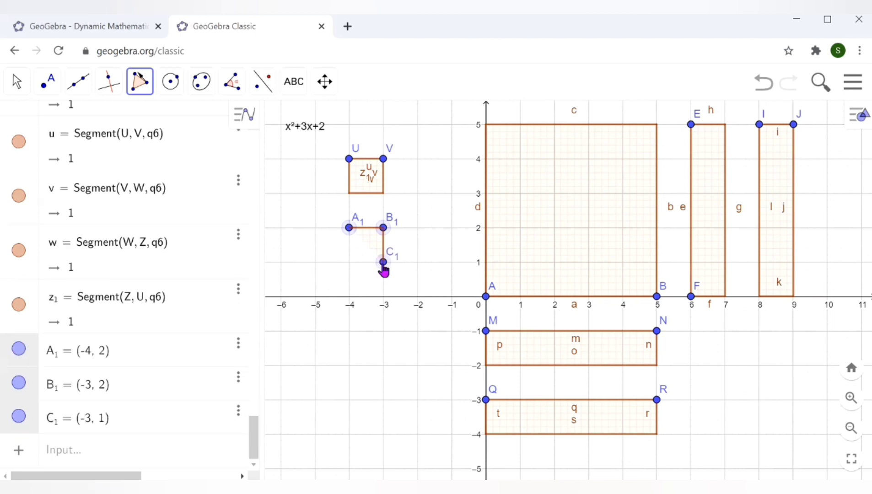
click(350, 262)
click(349, 228)
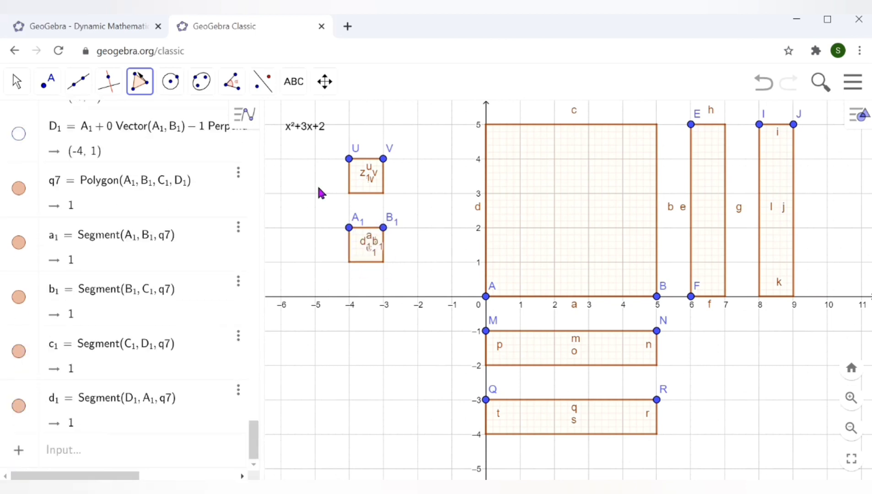
- Draw a third rigid unit square through (−6, 4), (−5, 4), (−5, 3) and (−6, 3)
click(280, 159)
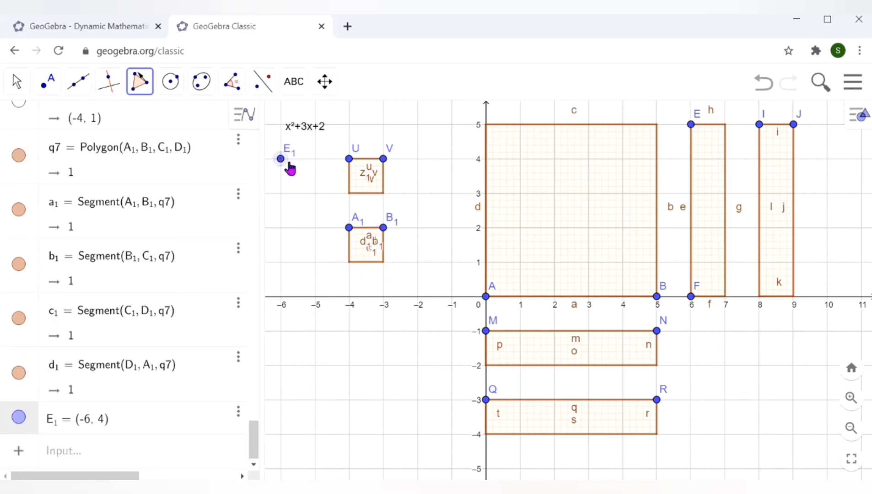
click(315, 159)
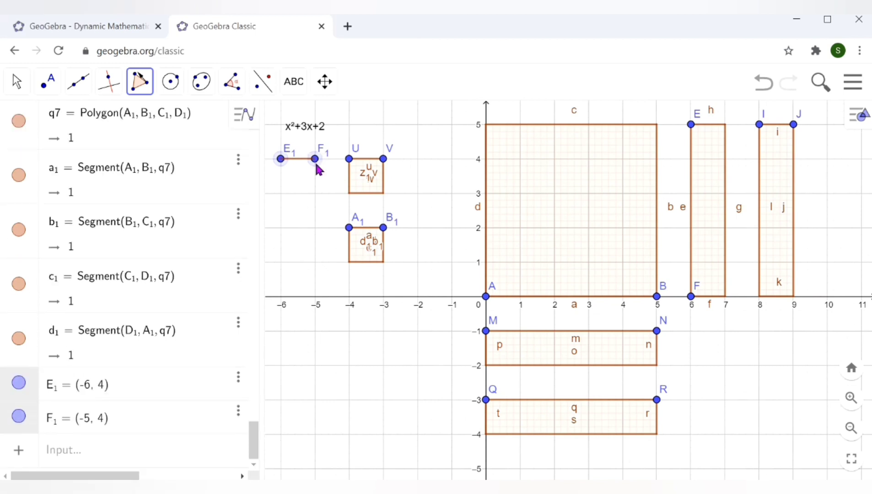
click(315, 193)
click(281, 193)
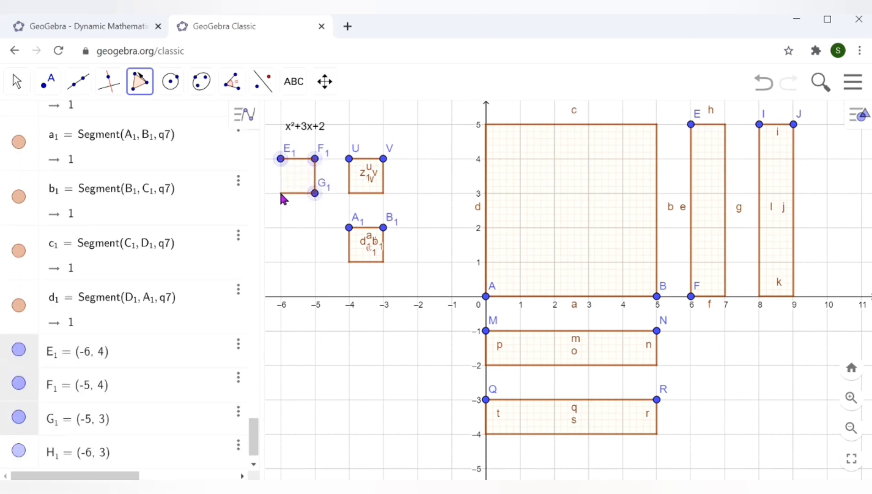
click(280, 159)
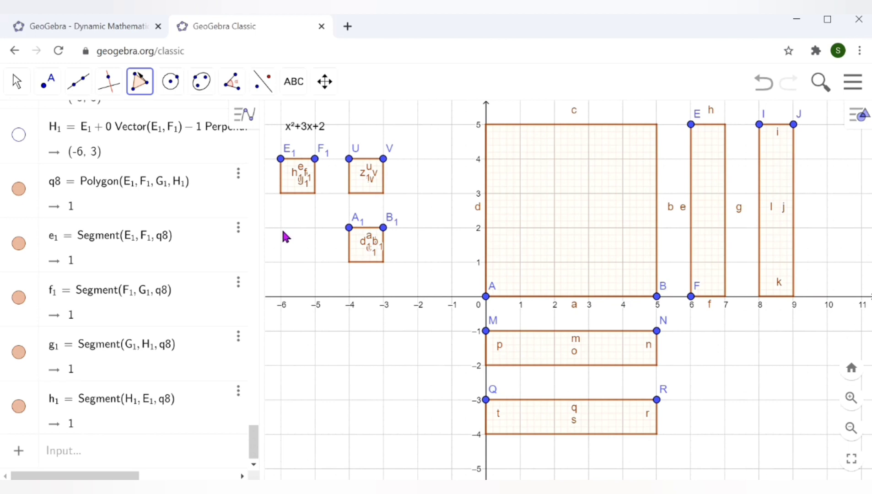
- Draw a fourth rigid unit square through (−6, 2), (−5, 2), (−5, 1) and (−6, 1)
click(281, 227)
click(314, 227)
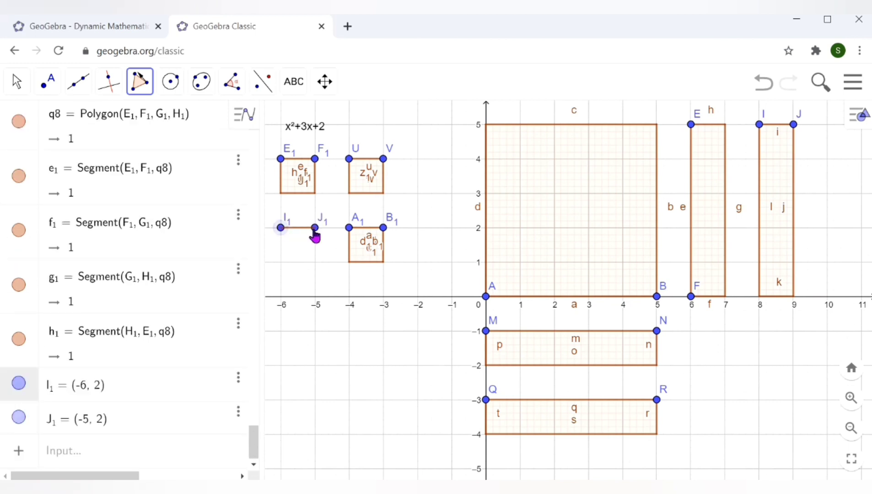
click(315, 262)
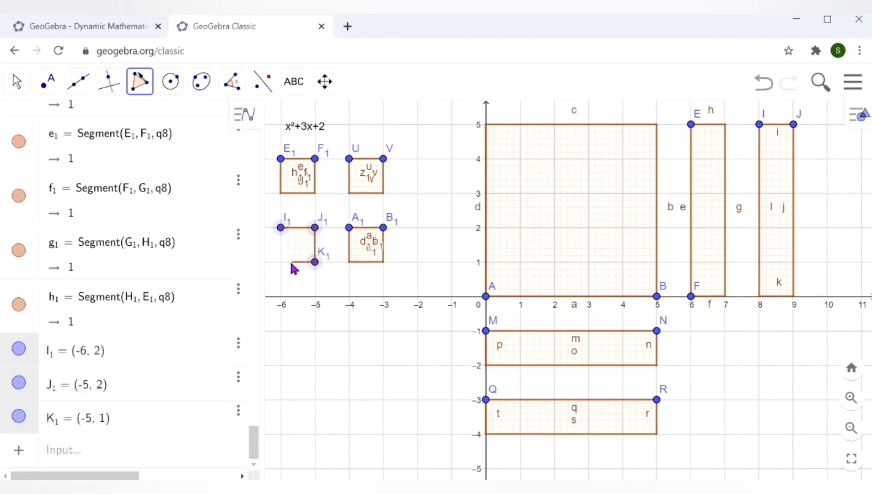
click(281, 262)
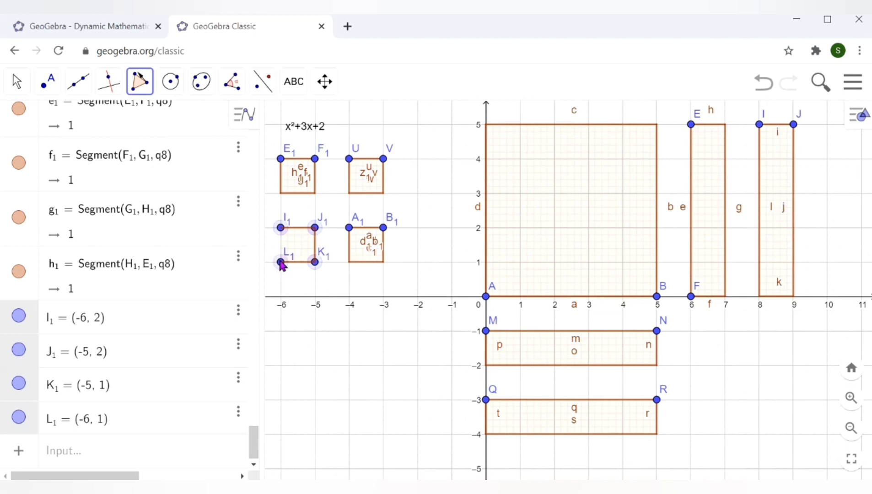
click(280, 234)
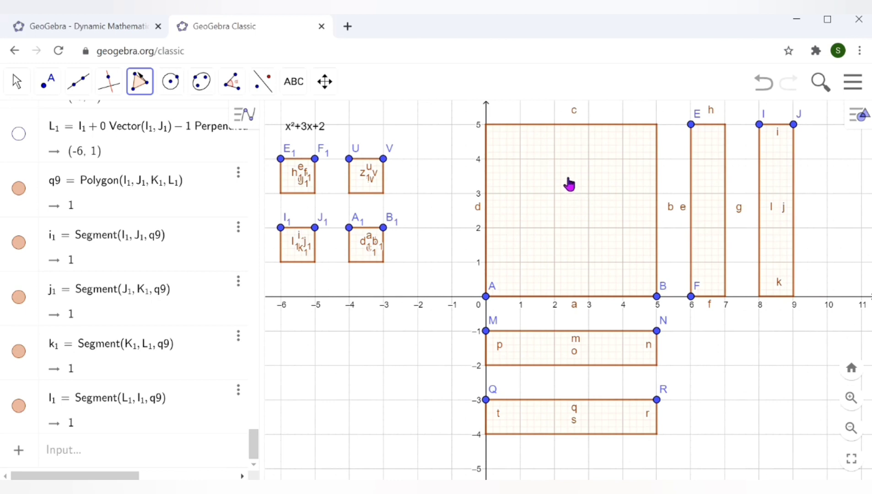
- Colour the large 5 by 5 square orange (#FF7F00) and raise its fill opacity to about 50
right_click(558, 210)
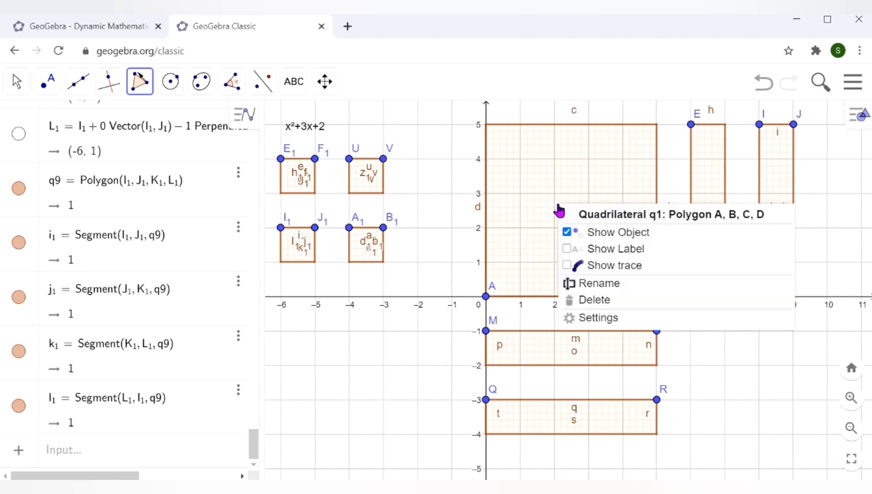
click(603, 321)
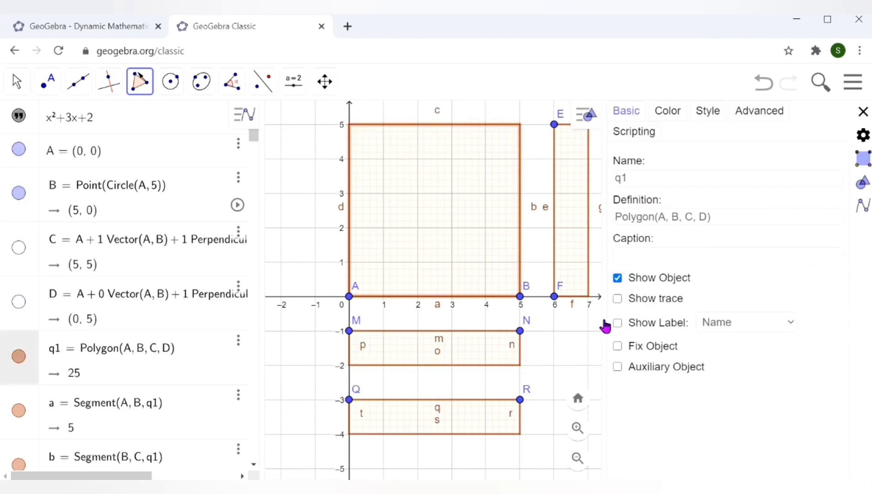
click(667, 120)
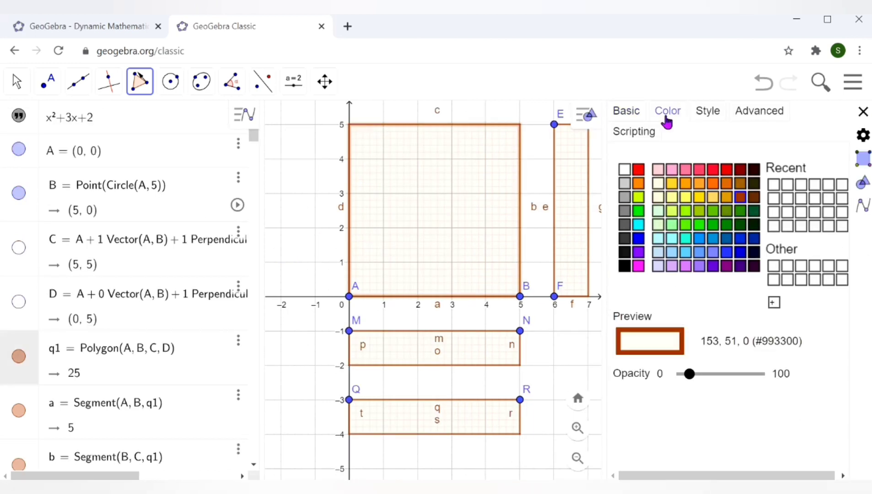
click(639, 184)
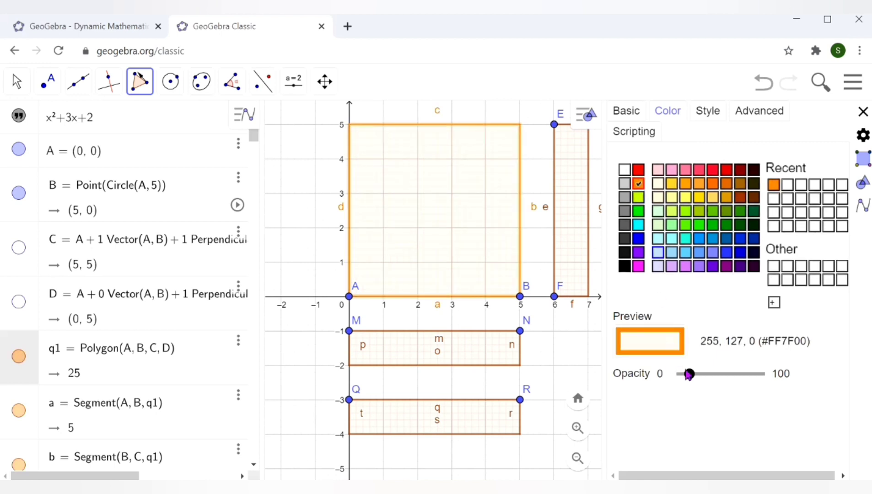
drag(690, 374, 723, 380)
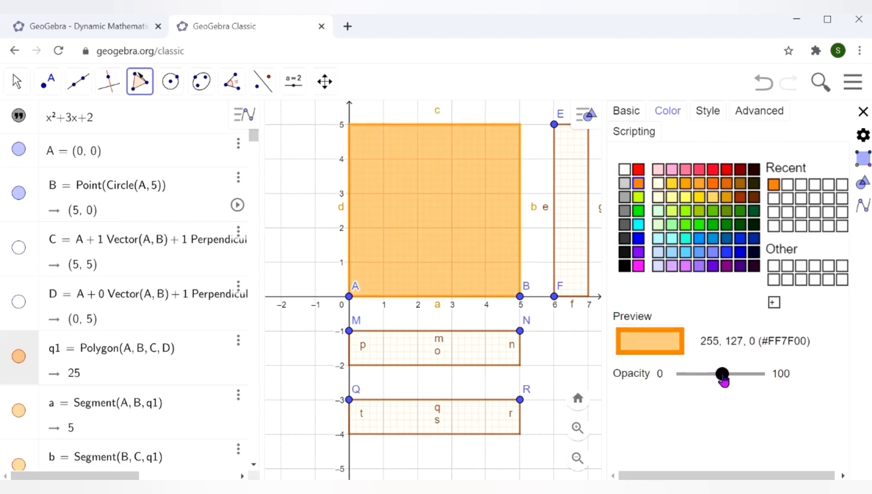
- Undo the stray copy of the vertical rectangle at x = 6 and close the settings
click(569, 218)
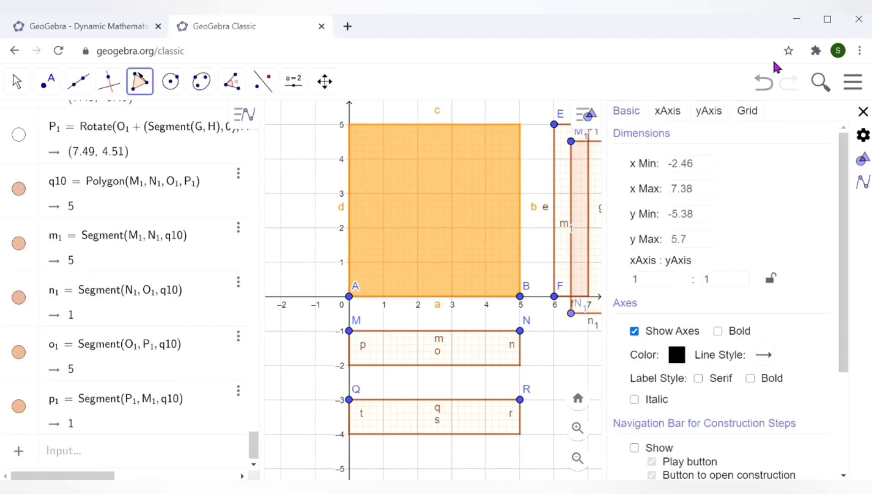
click(760, 84)
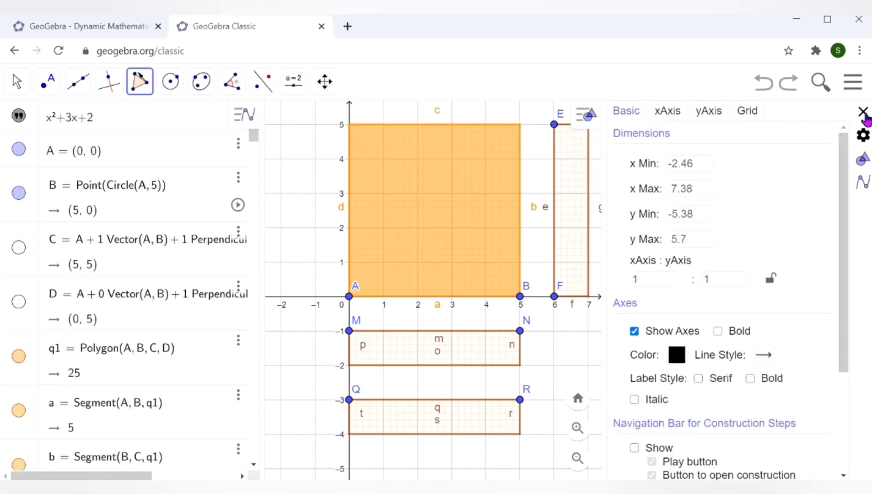
click(863, 112)
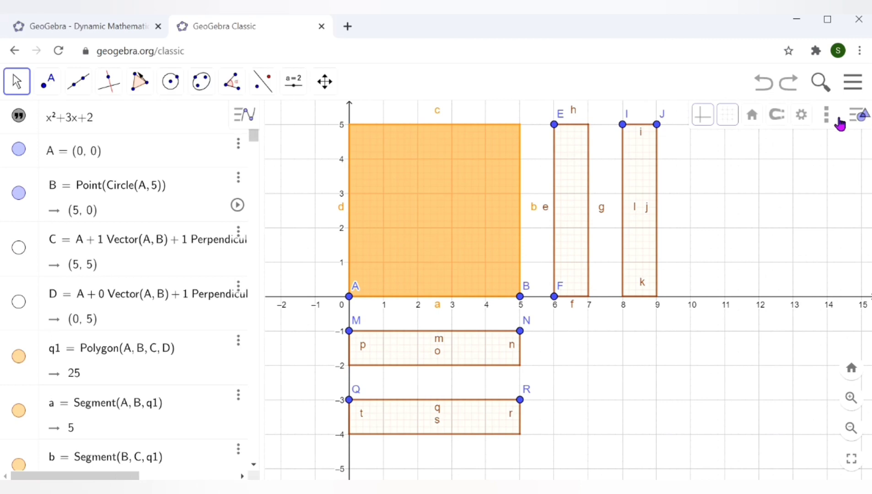
- Colour the vertical rectangle between x = 6 and x = 7 green (#33FF00) and raise its fill opacity to about 70
right_click(578, 169)
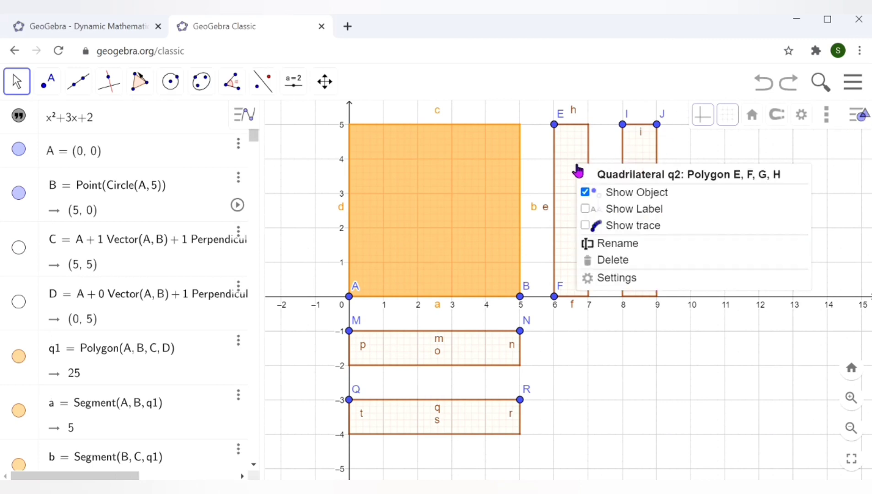
click(606, 286)
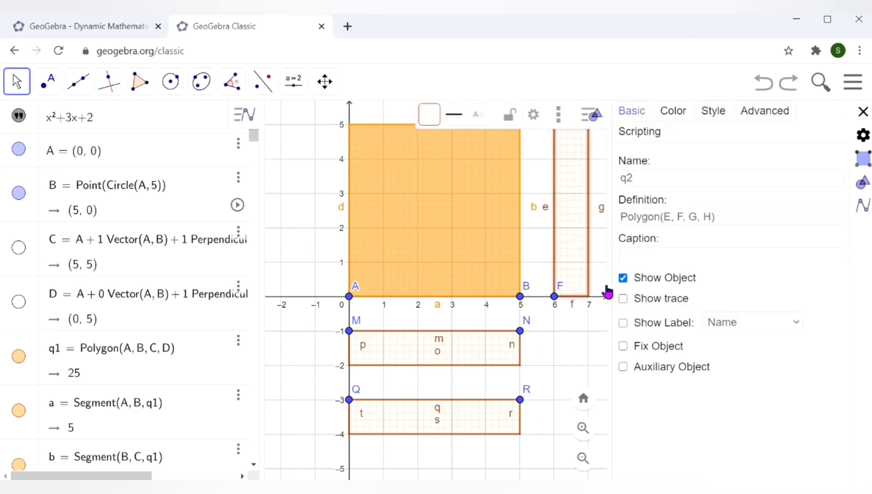
click(677, 113)
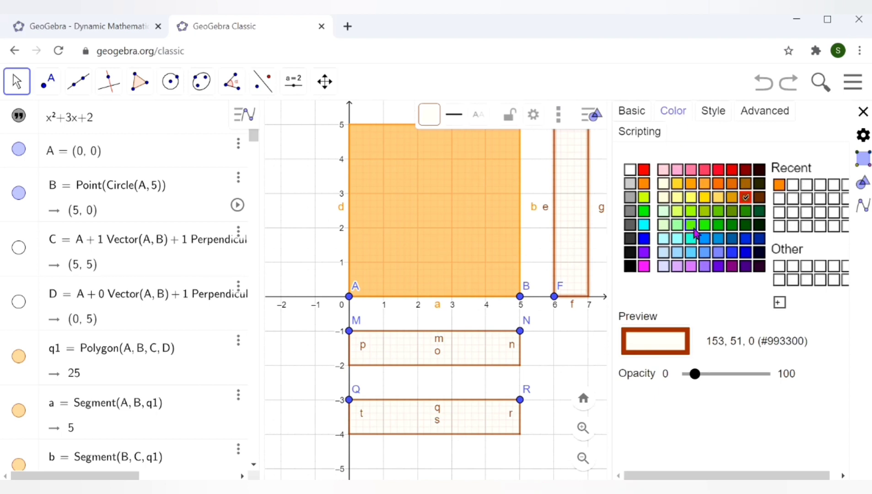
click(707, 229)
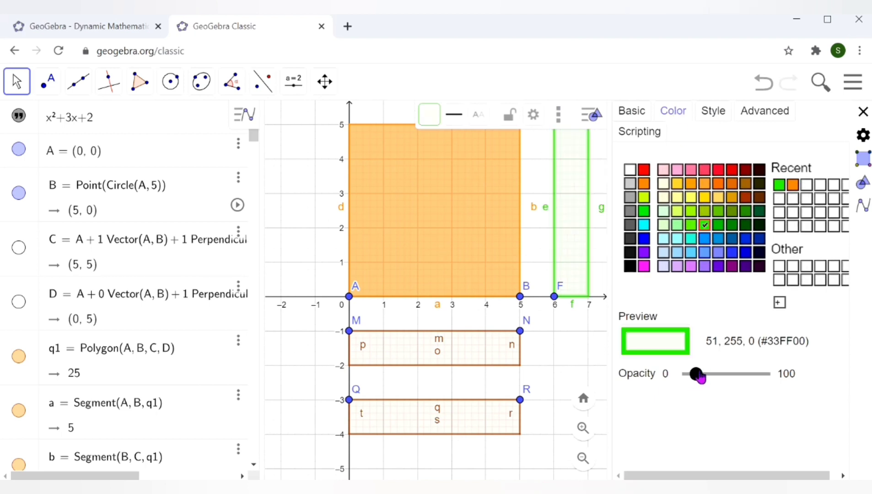
drag(695, 374, 742, 374)
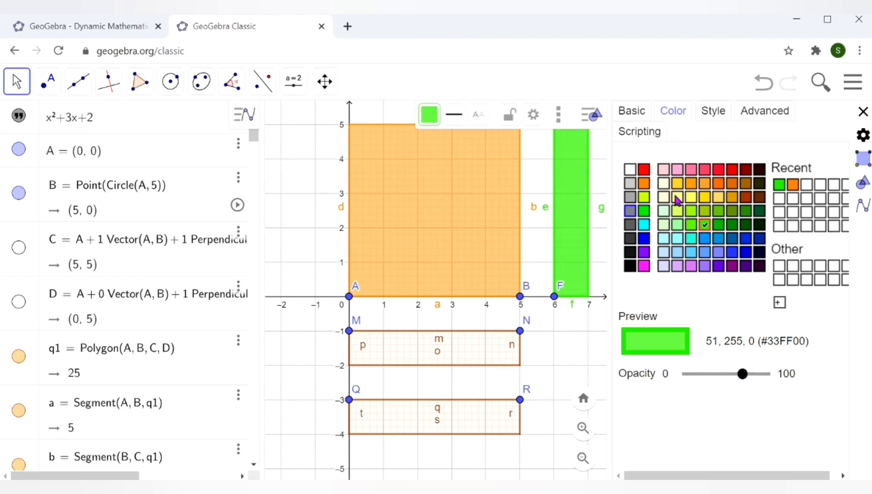
click(705, 225)
click(863, 111)
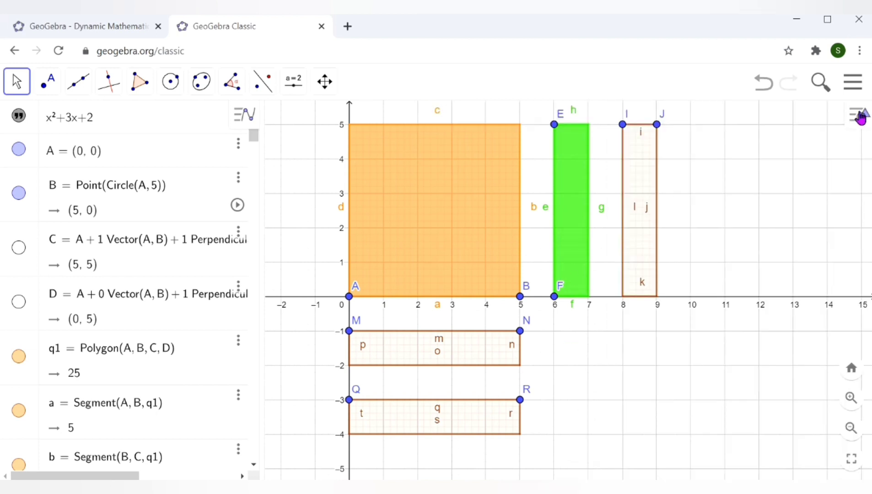
- Colour the vertical rectangle between x = 8 and x = 9 green (#33FF00) with a fill opacity of about 55
right_click(638, 194)
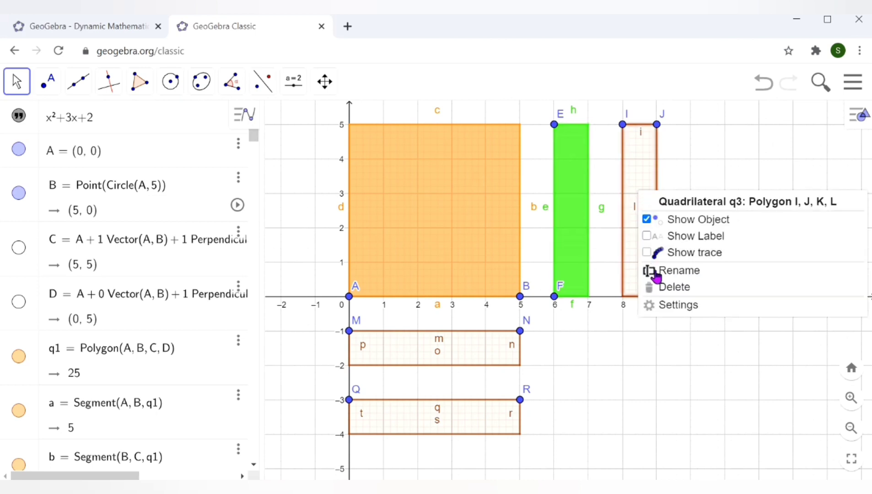
click(676, 305)
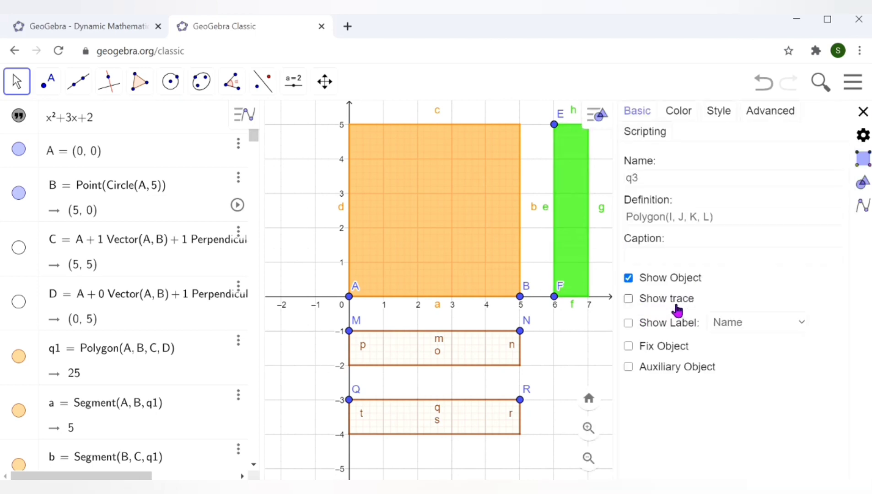
click(677, 116)
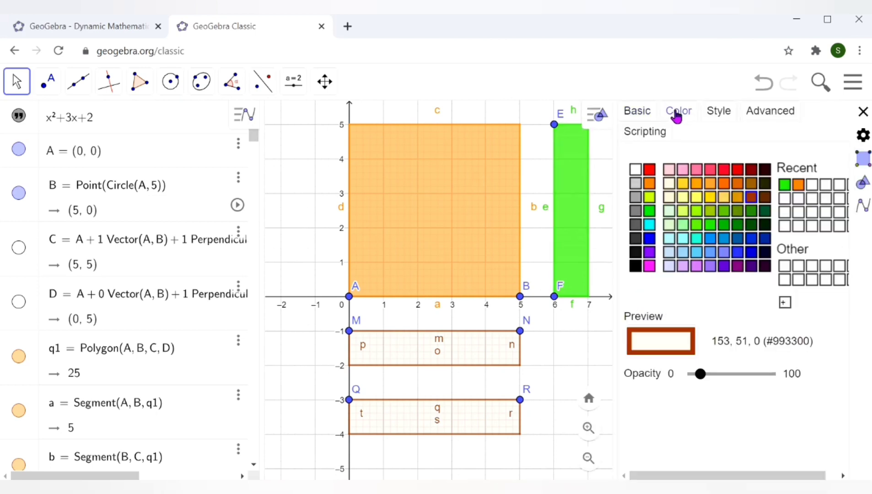
click(710, 225)
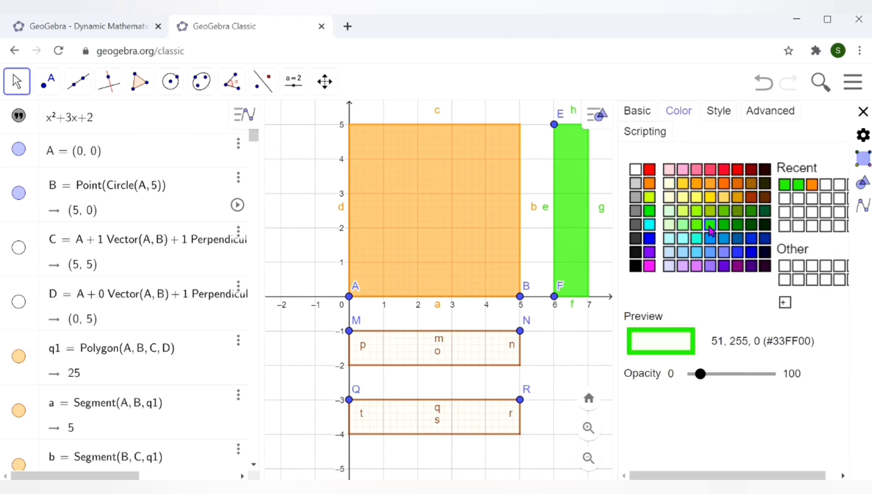
drag(700, 374, 734, 382)
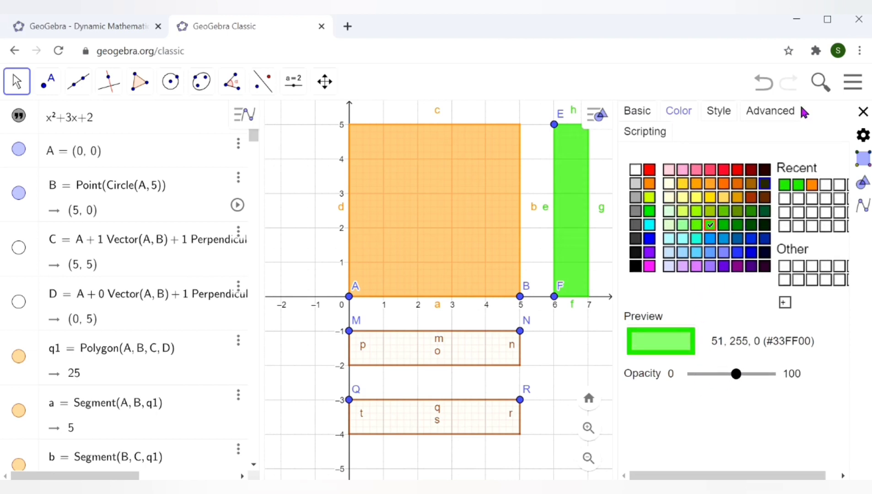
click(864, 111)
- Colour the horizontal rectangle between y = −1 and y = −2 green (#33FF00) with a fill opacity of about 65
click(462, 362)
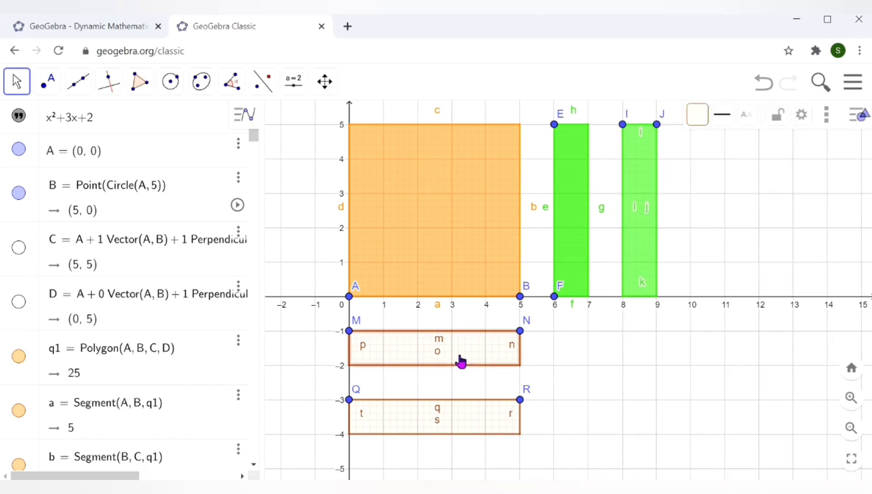
right_click(461, 362)
click(493, 472)
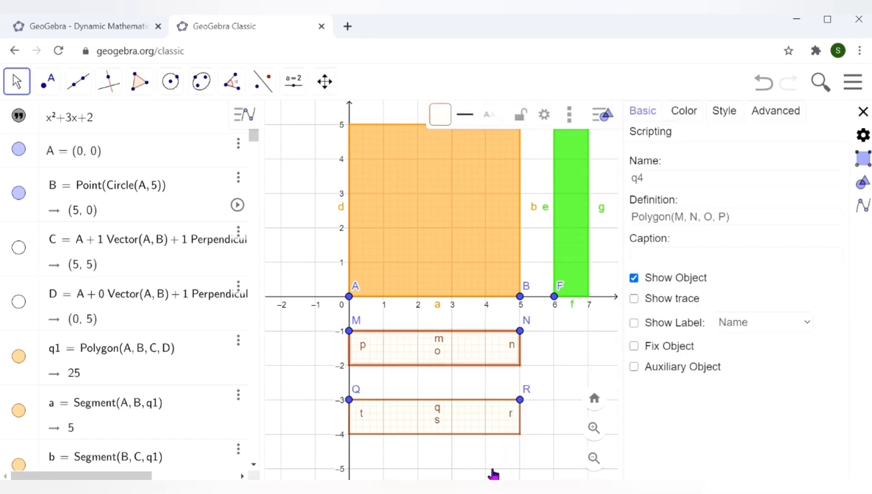
click(694, 121)
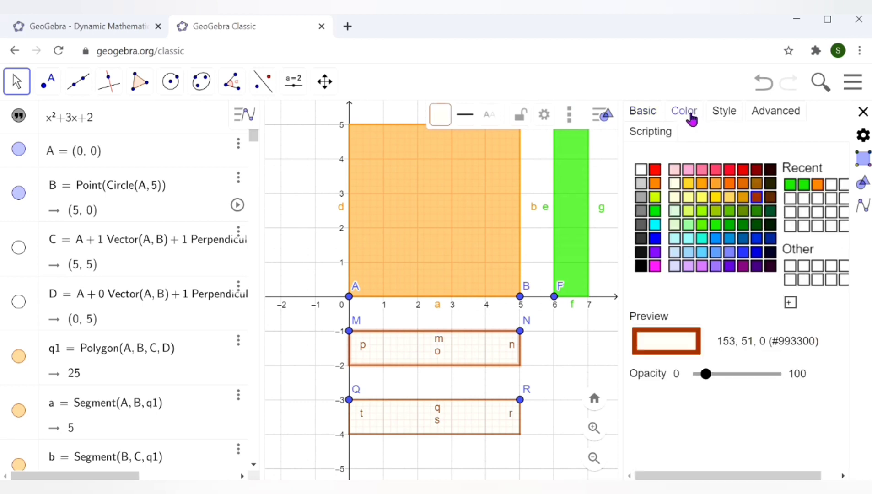
click(716, 225)
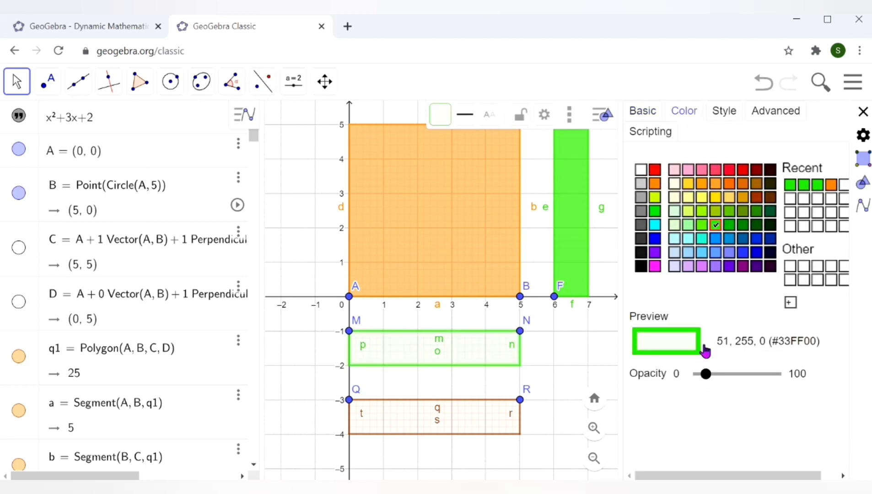
drag(707, 379, 749, 388)
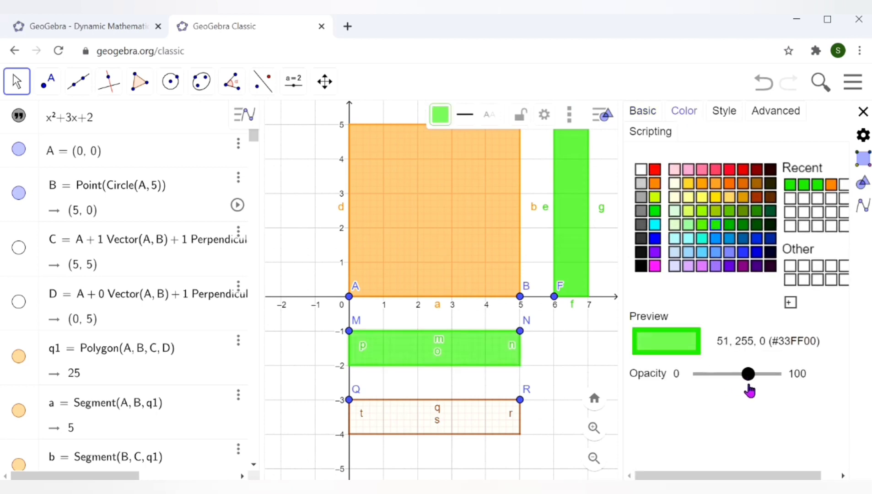
- Colour the horizontal rectangle between y = −3 and y = −4 green (#33FF00), set its opacity to about 70 and close the settings
right_click(461, 429)
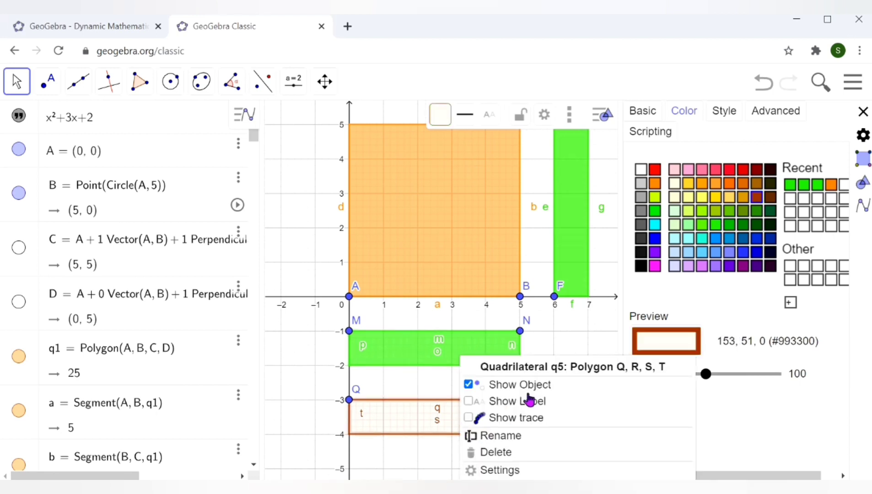
click(500, 470)
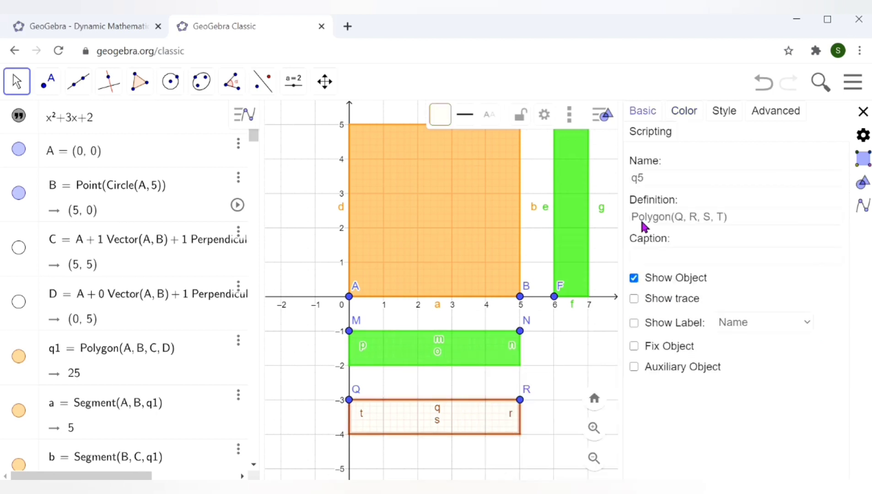
click(690, 115)
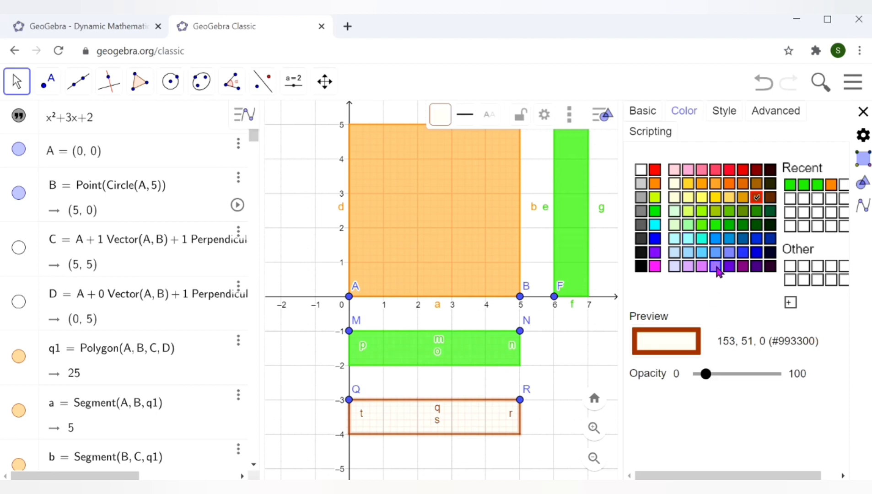
click(716, 224)
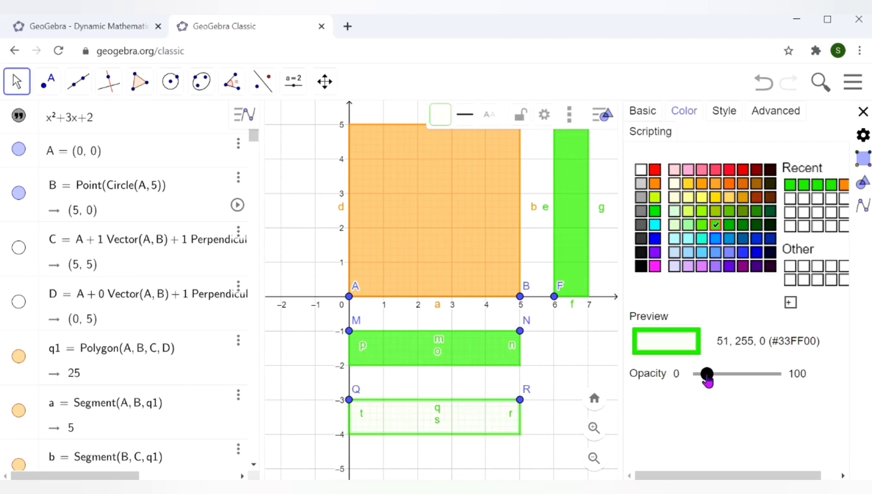
drag(707, 374, 751, 374)
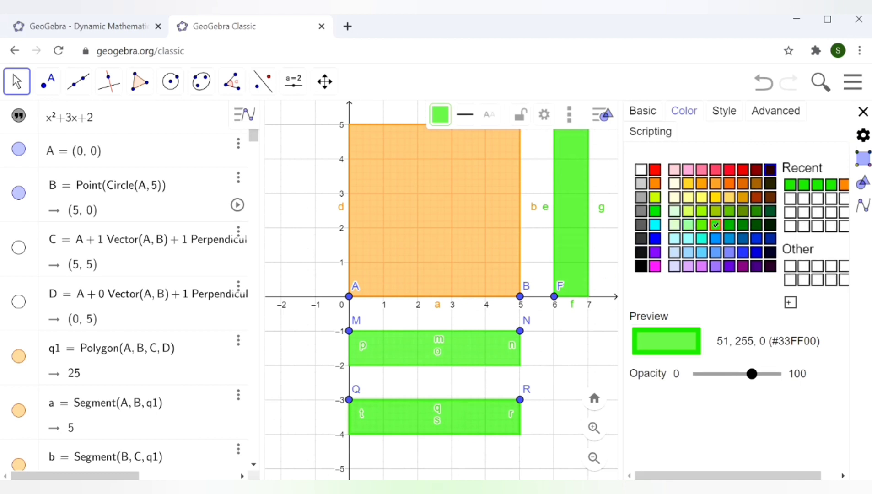
click(863, 112)
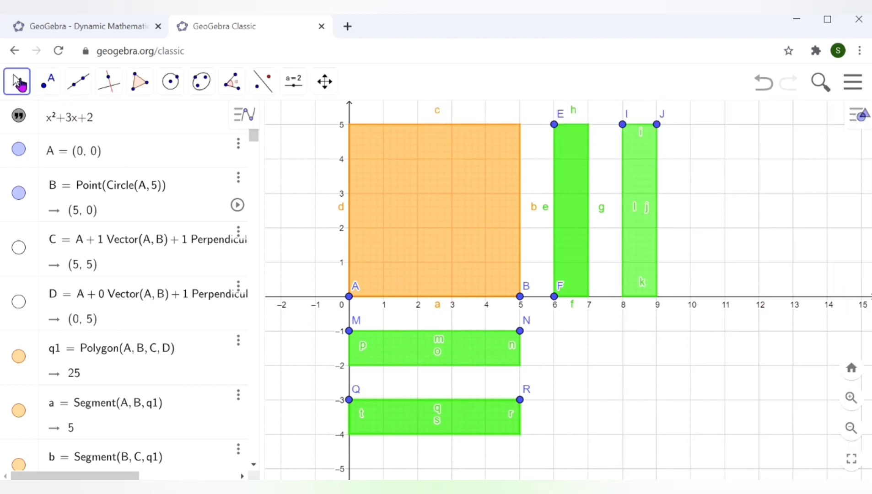
- Move the orange square's corner A to about (0.6, 0.94) and shift both vertical green rectangles down to around the x-axis
click(18, 83)
click(29, 133)
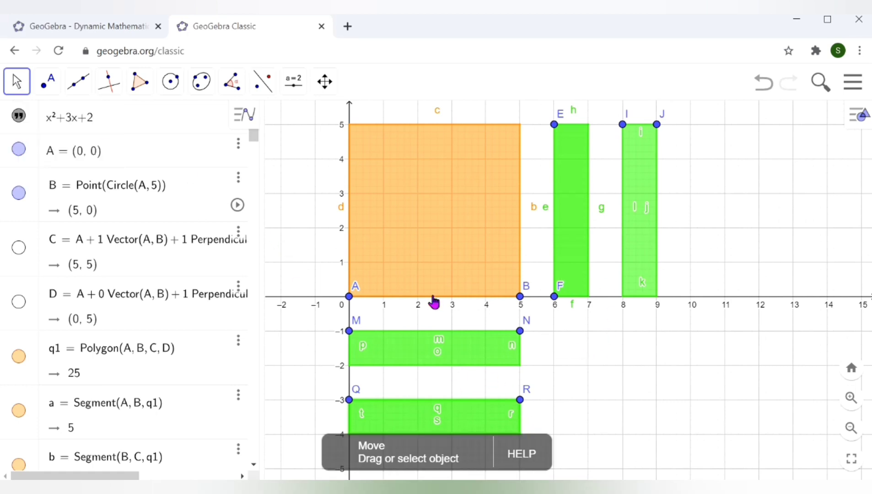
drag(366, 300, 389, 266)
drag(570, 259, 600, 424)
drag(649, 273, 680, 391)
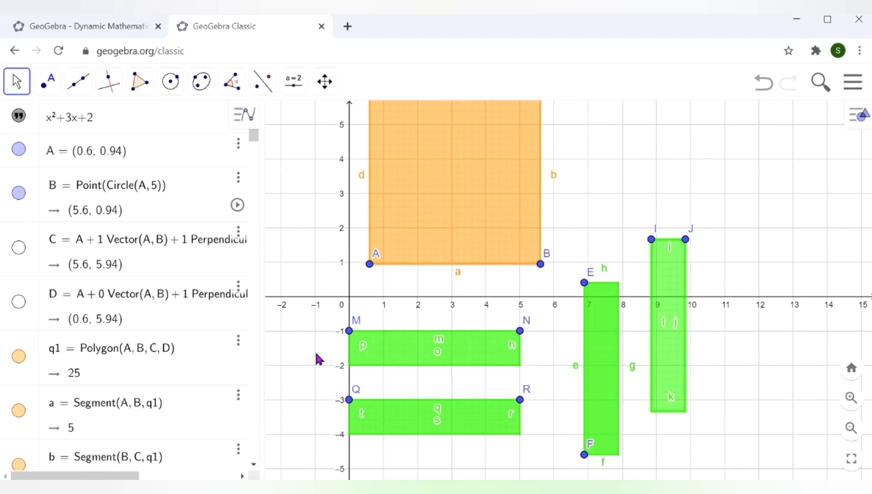
- Move two unit squares beside the orange square, with top-left corners at about (6.9, 5.3) and (6.9, 3.6)
drag(332, 229, 399, 246)
drag(294, 182, 609, 113)
drag(294, 171, 667, 125)
drag(293, 242, 351, 229)
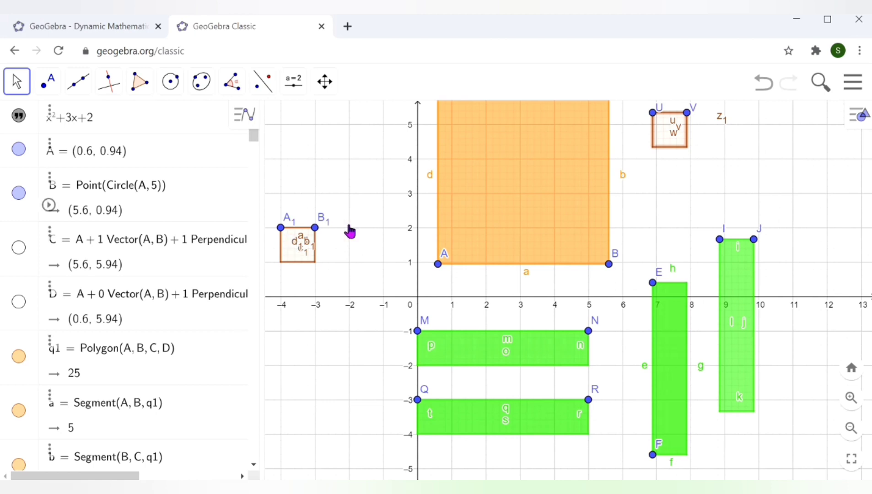
drag(293, 244, 665, 187)
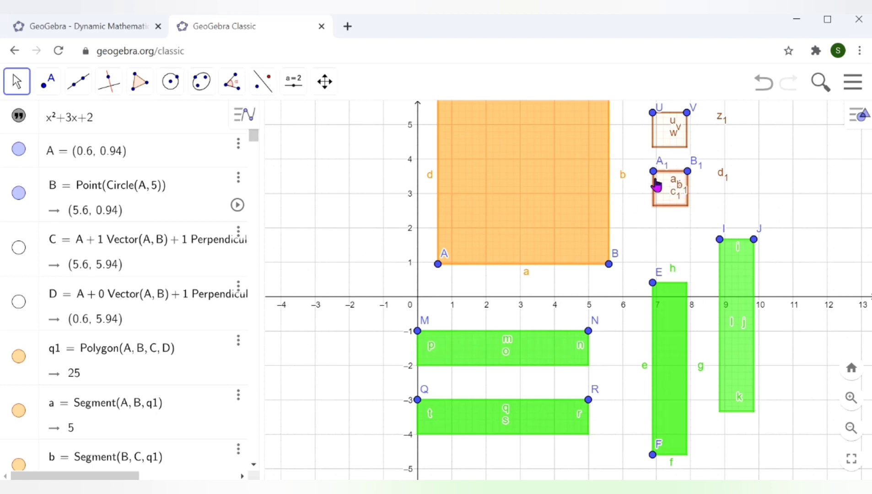
- Hide the labels of segment a₁ on the lower unit square and segment b on the orange square
right_click(675, 195)
click(676, 184)
right_click(678, 182)
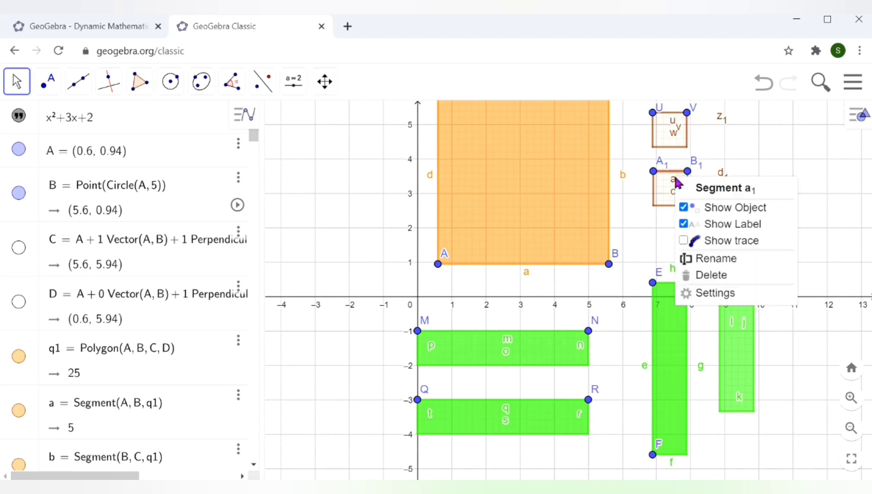
click(684, 225)
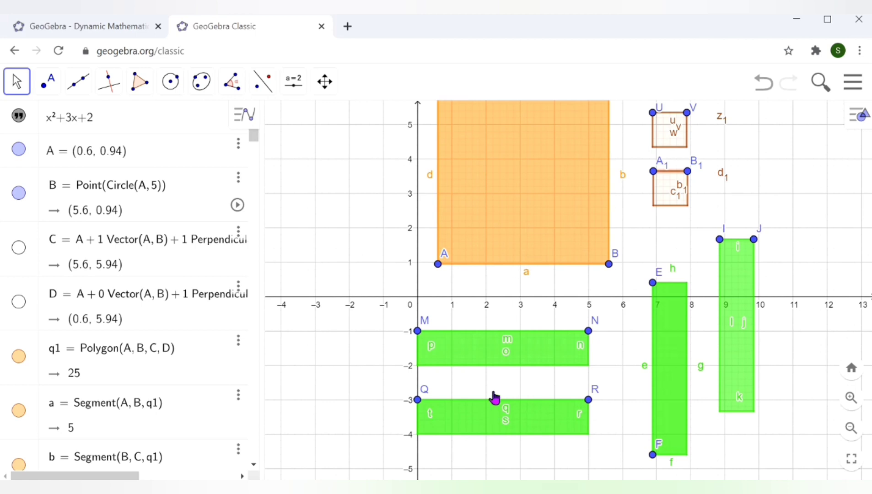
right_click(626, 182)
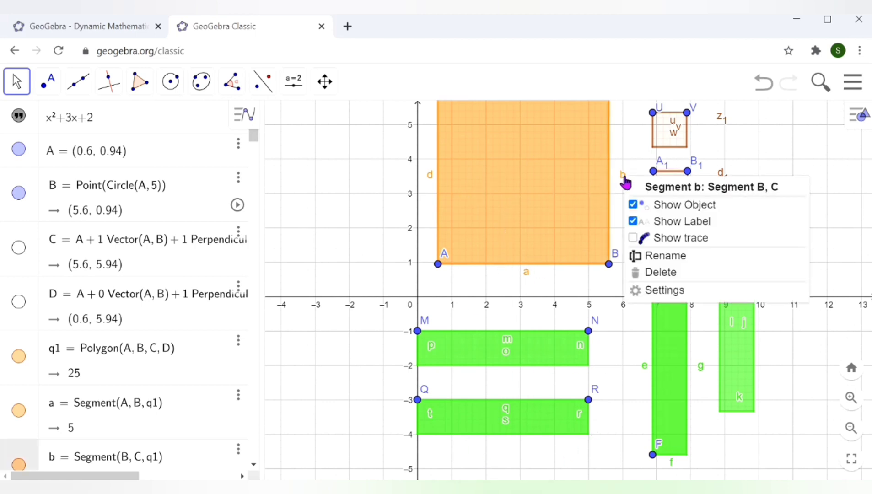
click(634, 223)
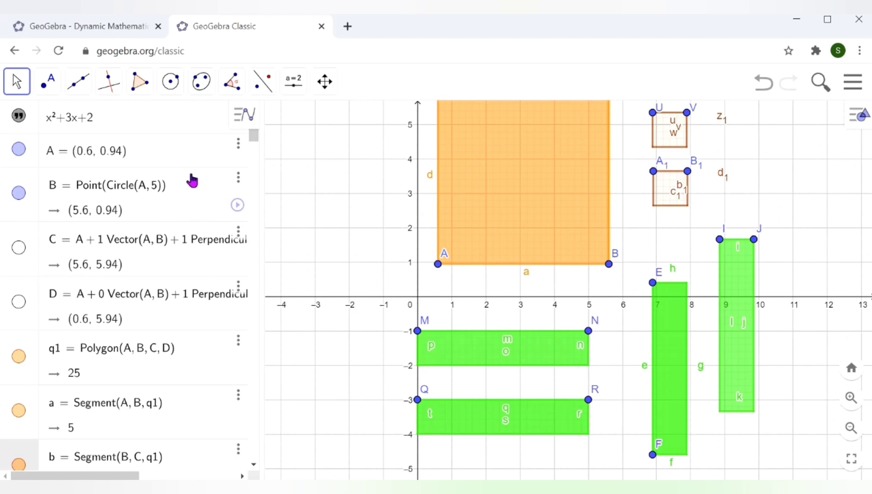
- Demonstrate the Algebra view's visibility setting by hiding the view and showing it again twice
click(851, 87)
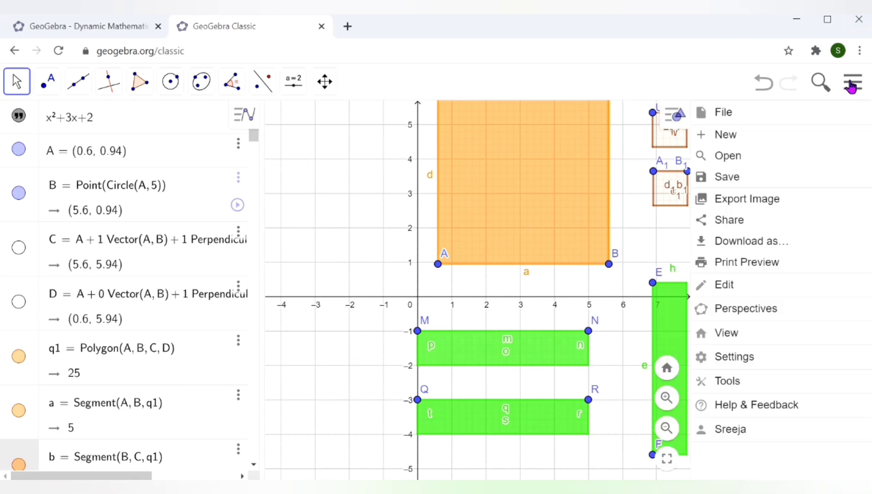
click(745, 336)
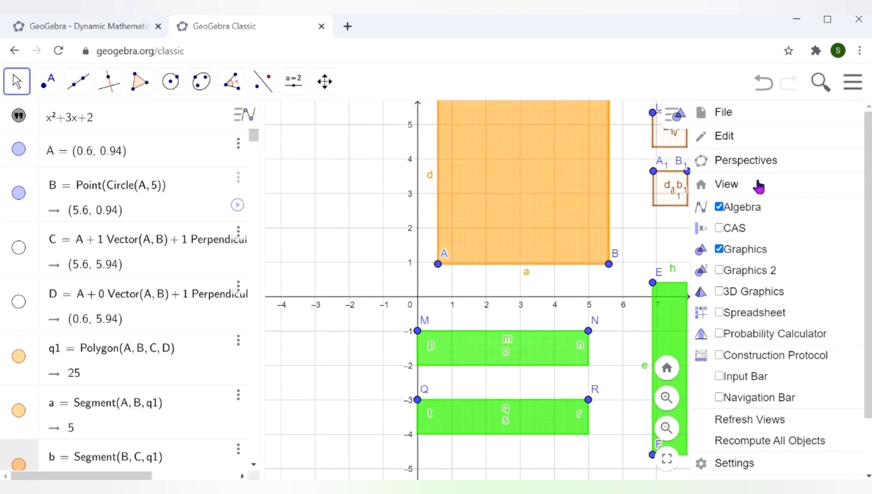
click(719, 208)
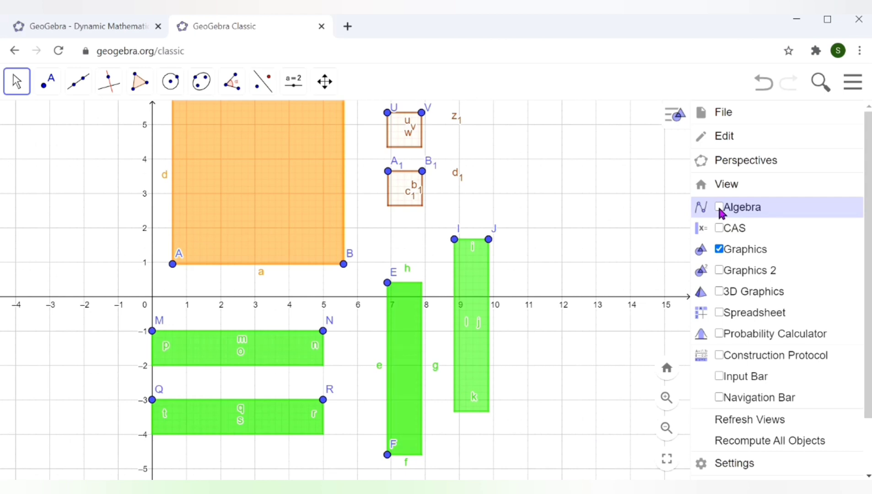
click(720, 210)
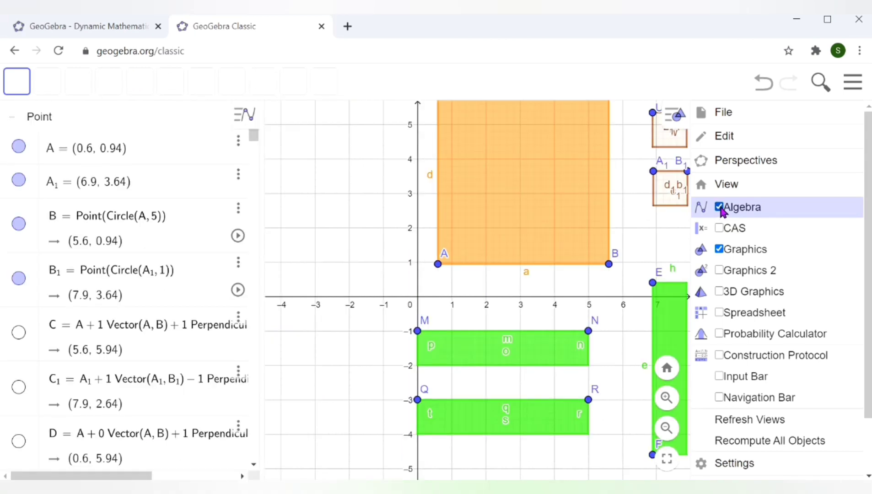
click(721, 209)
click(720, 210)
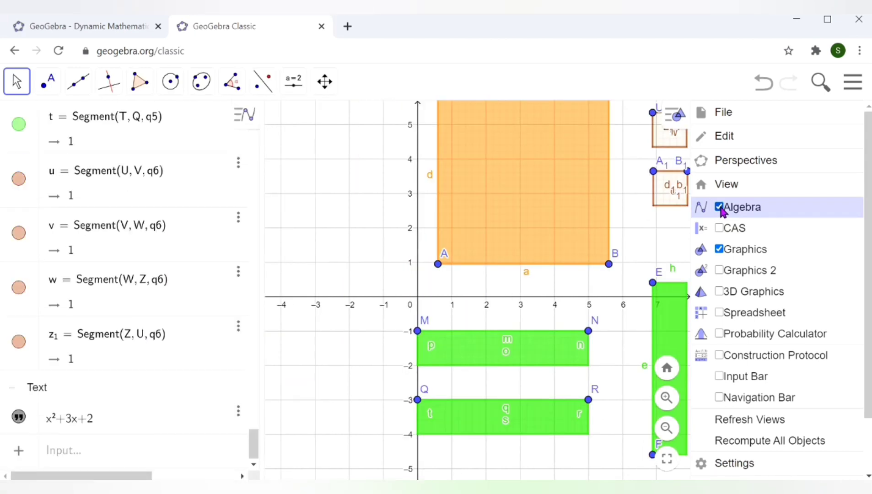
- Hide the Algebra view, and turn off the axes and grid in the Graphics view
click(720, 209)
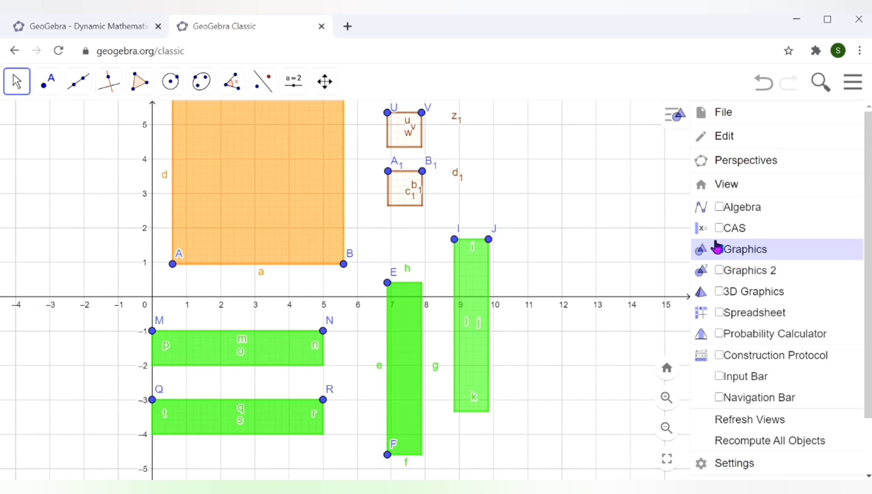
click(675, 85)
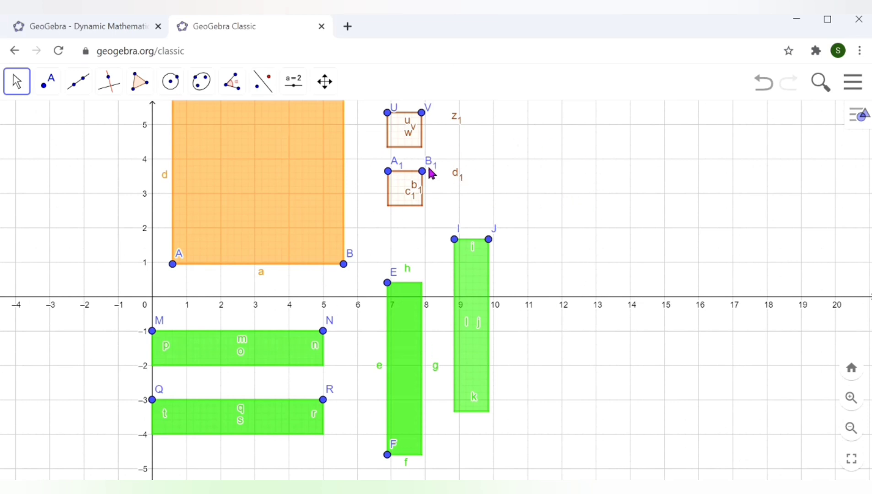
right_click(573, 168)
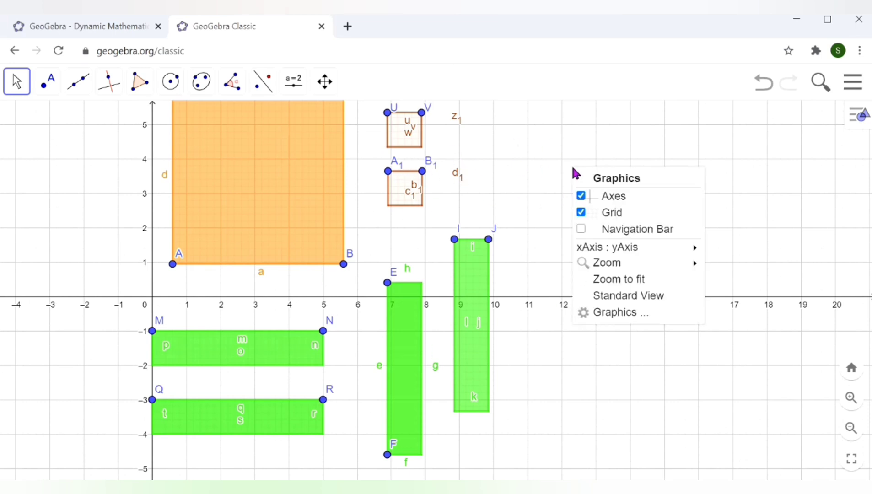
click(581, 197)
right_click(581, 196)
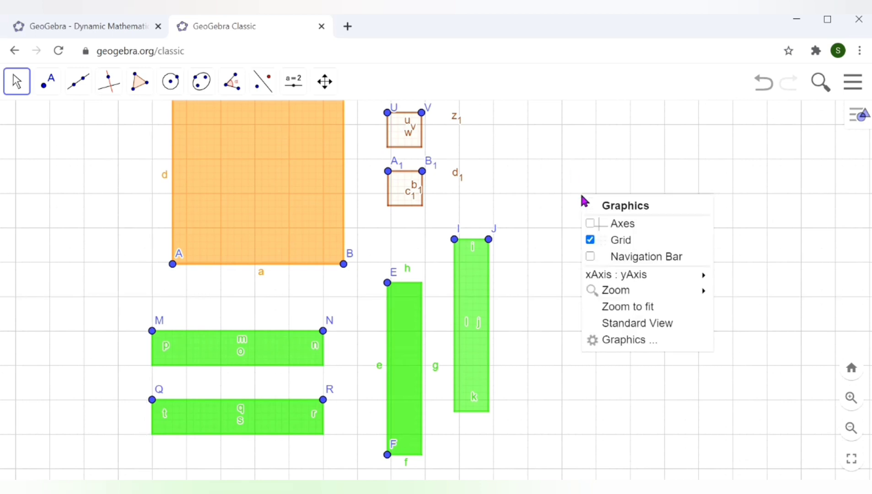
click(590, 240)
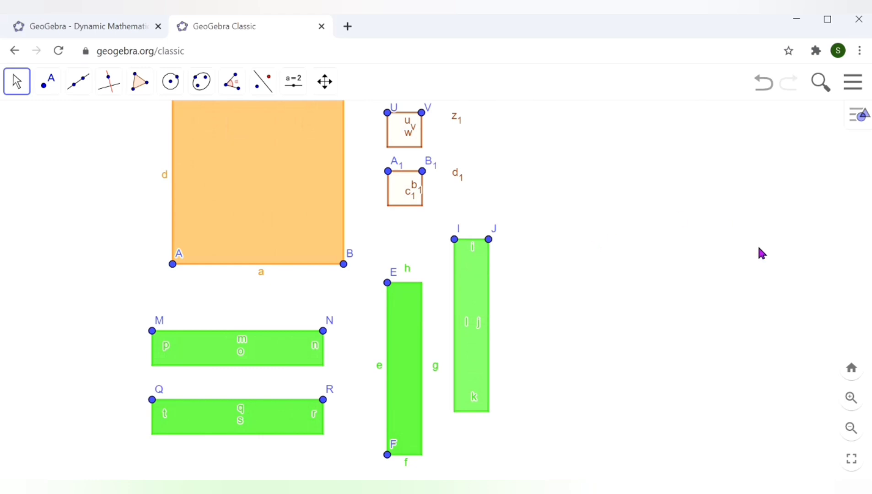
- Move the x²+3x+2 text slightly toward the orange square, and shift the square to the empty area beyond the vertical green rectangles
mouse_move(757, 244)
mouse_down()
mouse_move(752, 197)
mouse_move(752, 350)
mouse_move(827, 270)
mouse_up()
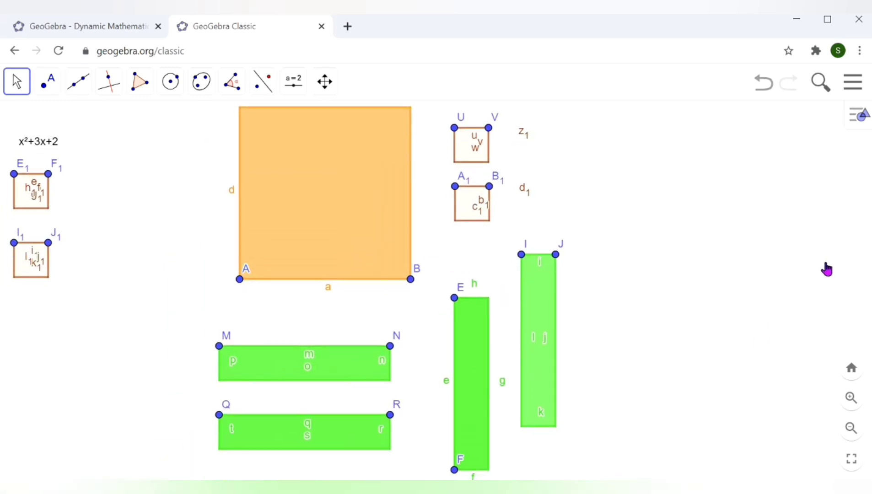
drag(53, 146, 151, 140)
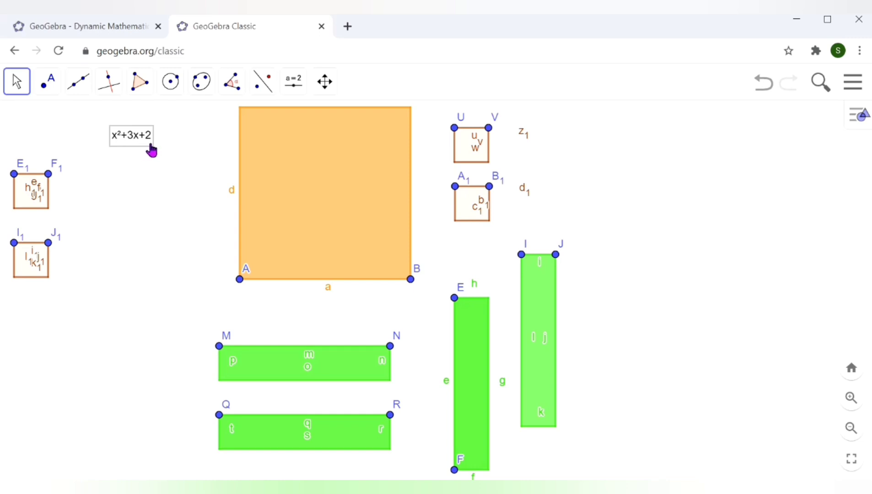
drag(257, 187, 611, 201)
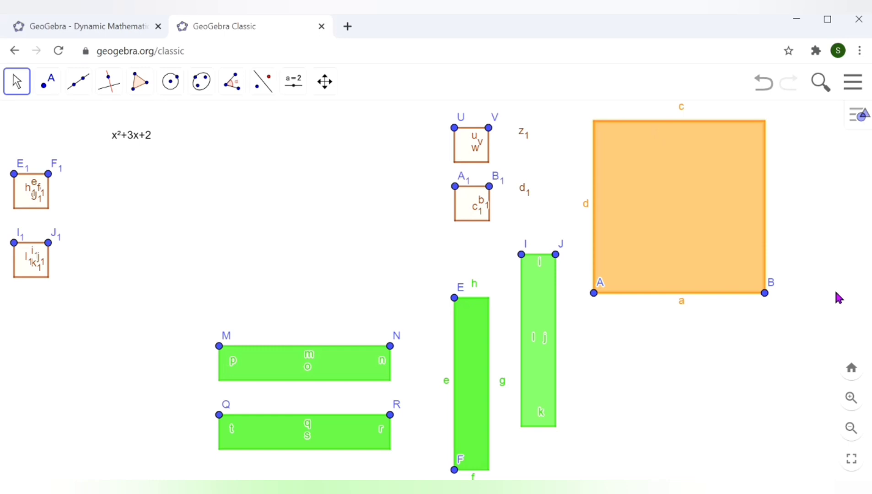
- Place both vertical green rectangles side by side against the orange square's right edge and horizontal rectangle MN along its lower edge
drag(532, 331, 780, 200)
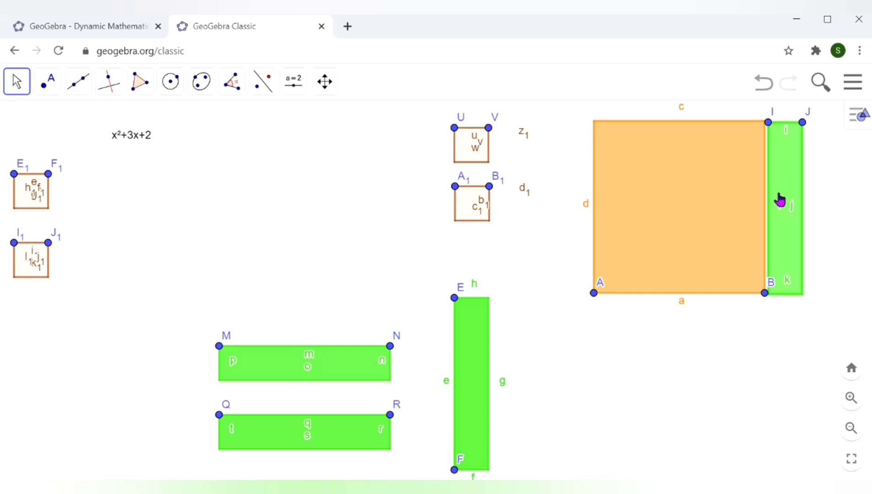
drag(475, 346, 828, 173)
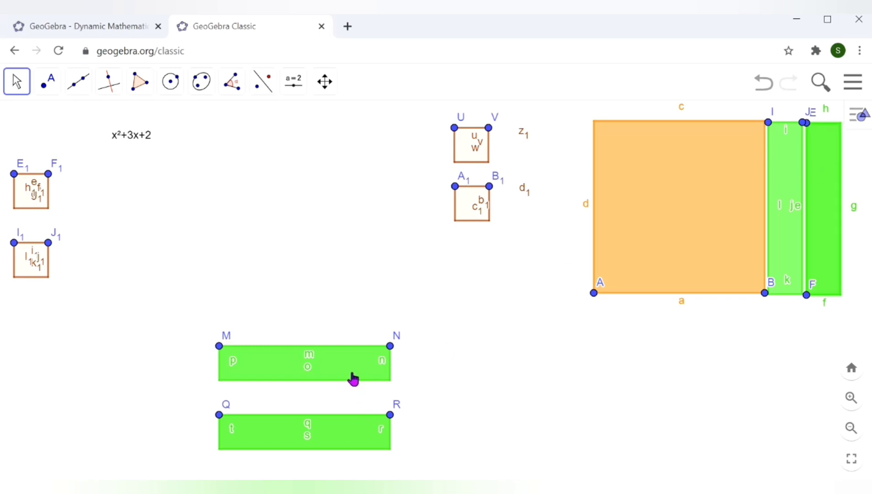
drag(352, 379, 726, 324)
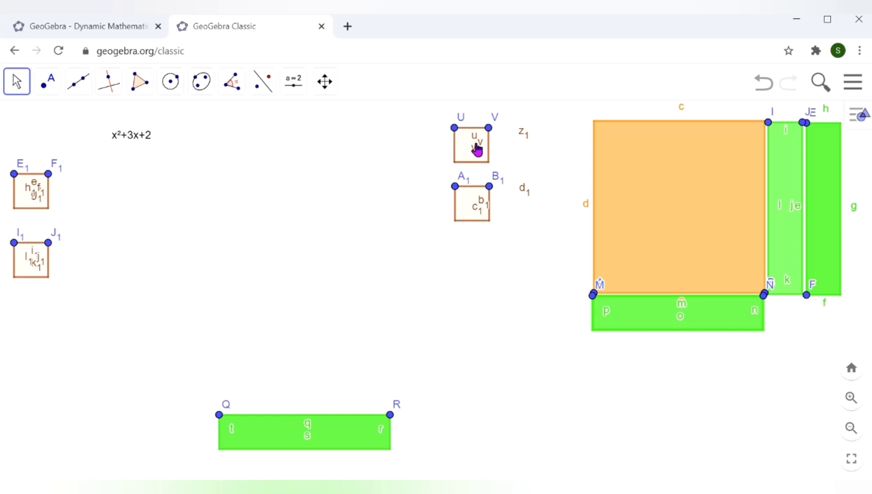
- Fit the unit squares UV and A₁B₁ under the two vertical green rectangles to complete the large rectangle
drag(476, 148, 523, 175)
drag(473, 142, 785, 314)
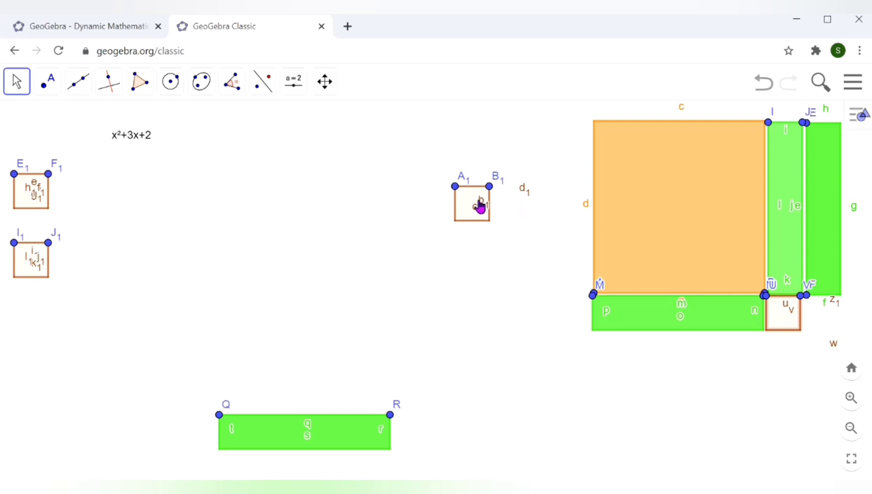
drag(480, 202, 534, 217)
drag(466, 200, 814, 312)
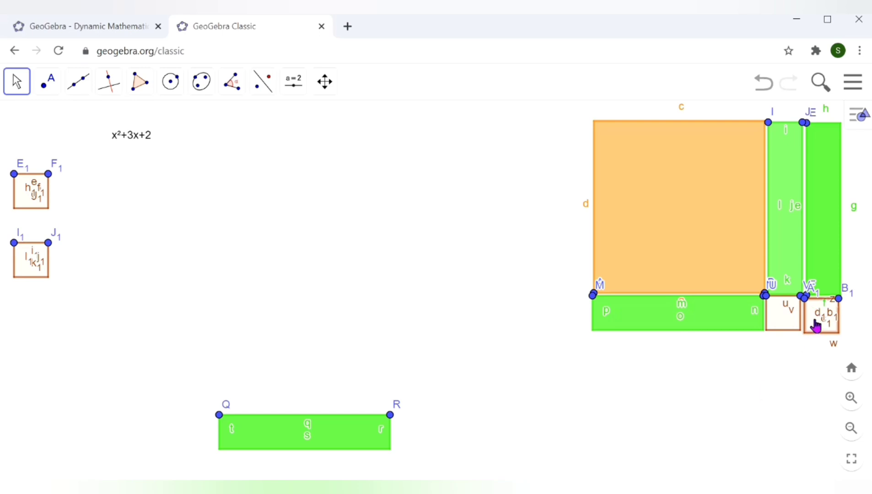
drag(817, 321, 815, 319)
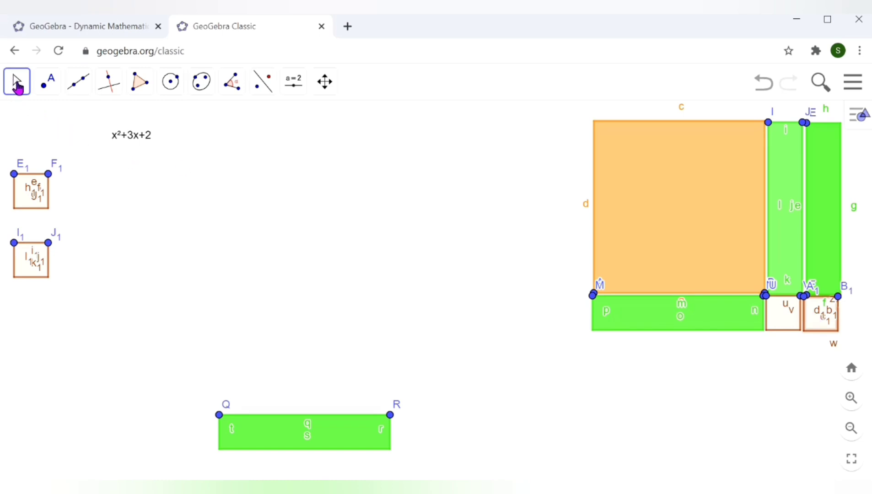
- With the Pen tool, mark the large rectangle's left side as x and 1, and write x+1 beside it
click(22, 88)
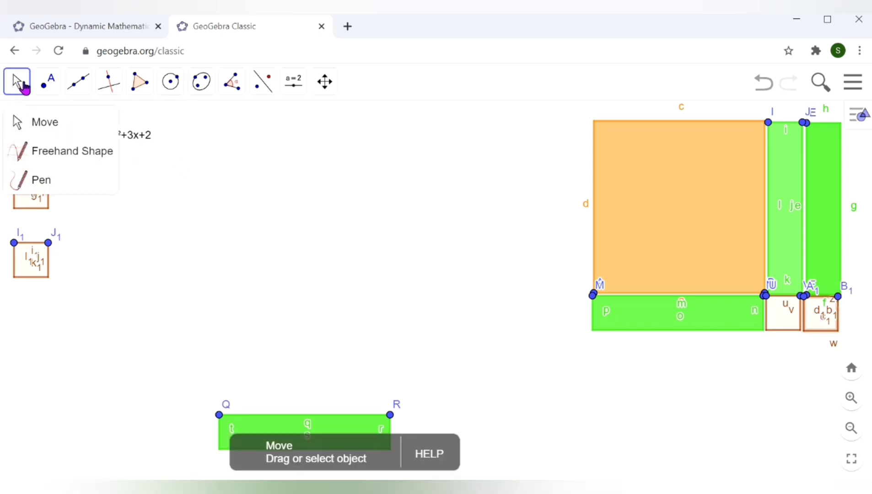
click(42, 181)
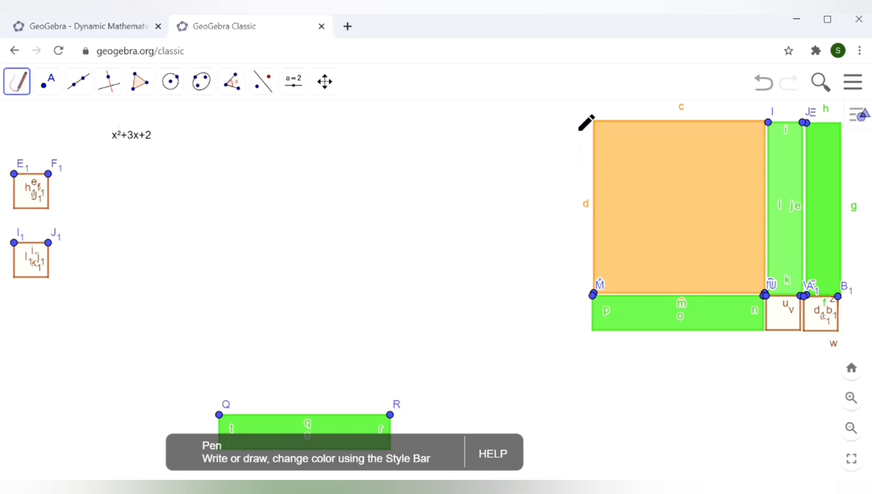
mouse_move(577, 126)
mouse_down()
mouse_move(559, 191)
mouse_move(567, 271)
mouse_up()
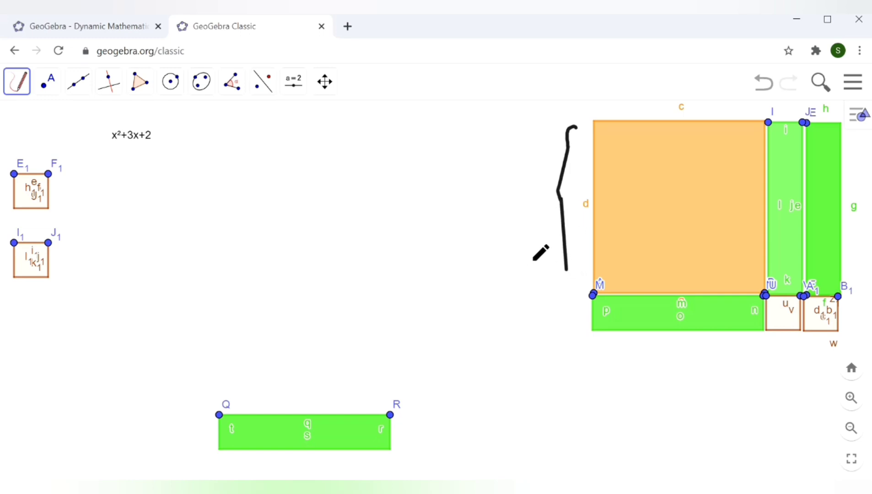
drag(516, 193, 531, 203)
drag(574, 119, 586, 118)
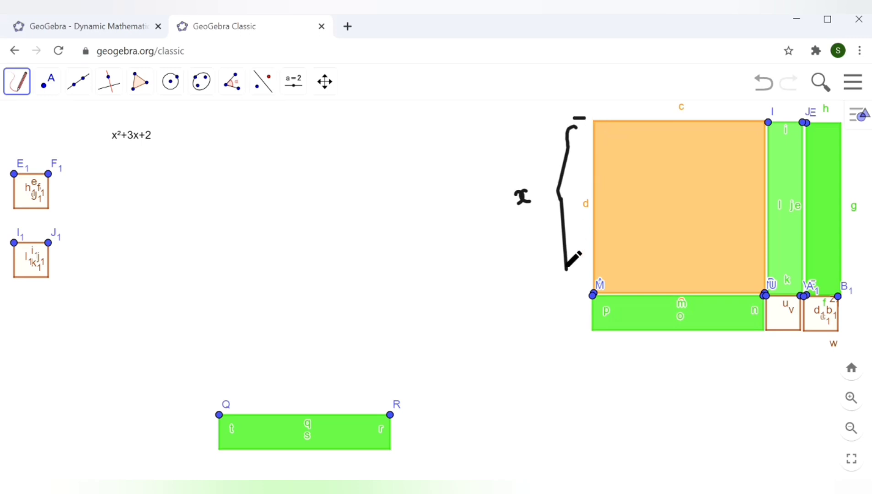
mouse_move(567, 290)
mouse_down()
mouse_move(568, 310)
mouse_move(561, 327)
mouse_up()
mouse_move(450, 227)
mouse_down()
mouse_move(475, 232)
mouse_move(487, 221)
mouse_move(484, 235)
mouse_up()
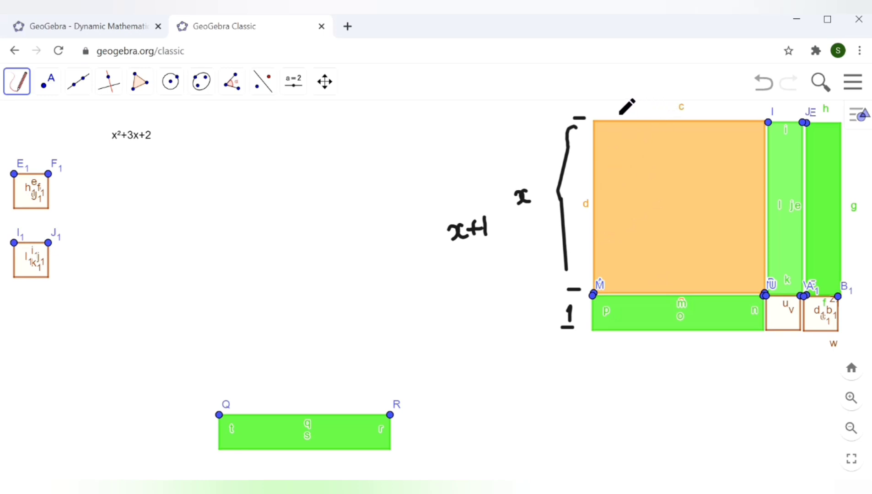
- Handwrite the widths x, 1 and 1 with arrows above the large rectangle and the total x+2 below it
mouse_move(597, 103)
mouse_down()
mouse_move(616, 114)
mouse_move(765, 110)
mouse_move(749, 118)
mouse_move(787, 105)
mouse_move(785, 117)
mouse_up()
mouse_move(779, 119)
mouse_down()
mouse_move(822, 105)
mouse_move(820, 119)
mouse_up()
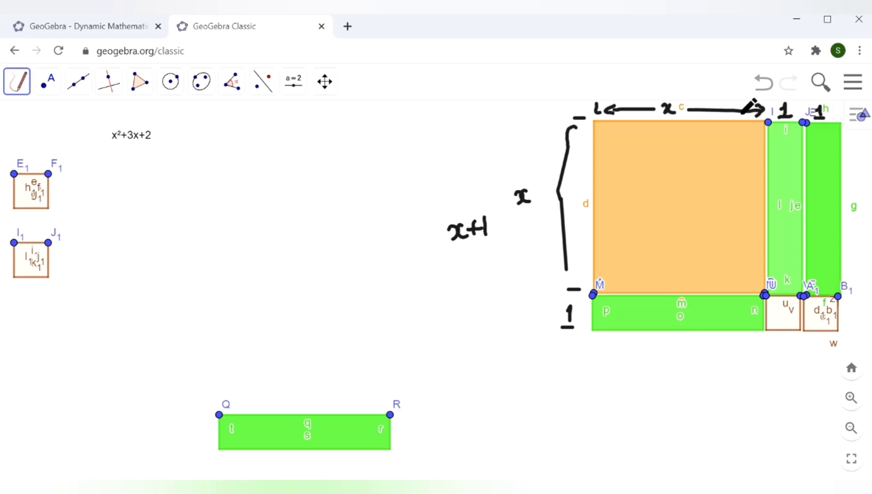
mouse_move(606, 332)
mouse_down()
mouse_move(597, 355)
mouse_move(685, 342)
mouse_move(686, 352)
mouse_move(719, 346)
mouse_move(714, 357)
mouse_move(730, 341)
mouse_move(728, 353)
mouse_move(802, 355)
mouse_up()
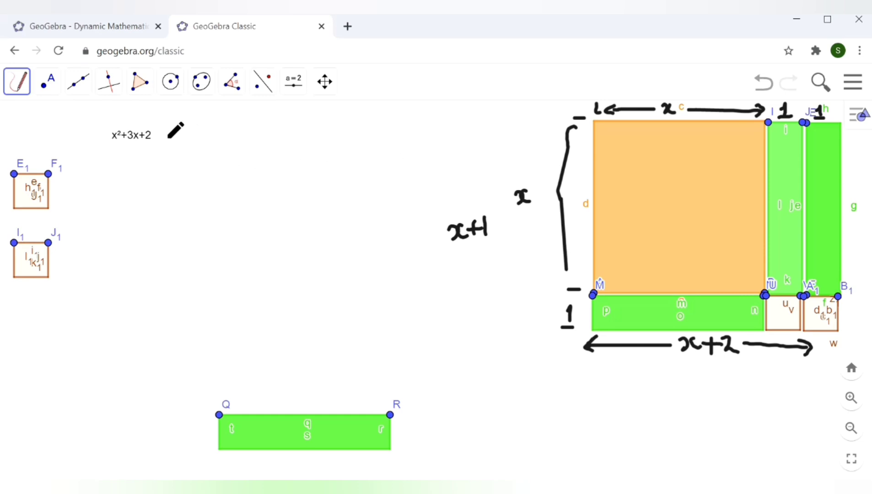
- Handwrite a tick and an equals sign after x²+3x+2, followed by the factorised form beginning with (x+1)
click(168, 129)
drag(171, 135, 186, 120)
mouse_move(209, 126)
mouse_down()
mouse_move(270, 138)
mouse_move(263, 138)
mouse_move(294, 128)
mouse_move(287, 137)
mouse_up()
drag(300, 119, 305, 135)
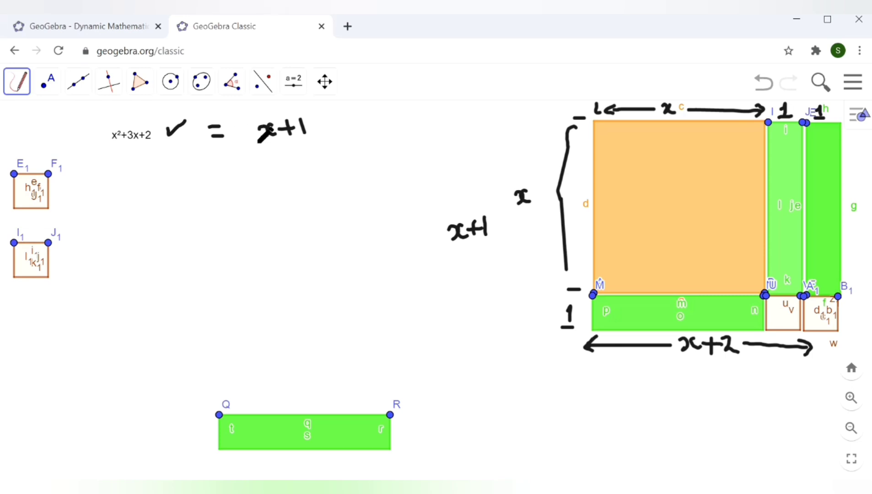
drag(255, 117, 256, 144)
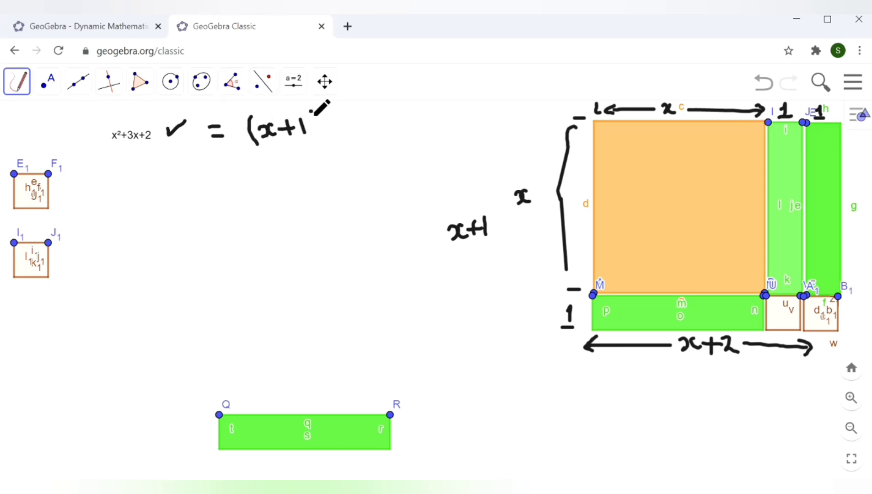
mouse_move(315, 113)
mouse_down()
mouse_move(322, 137)
mouse_move(378, 124)
mouse_move(377, 134)
mouse_move(409, 134)
mouse_up()
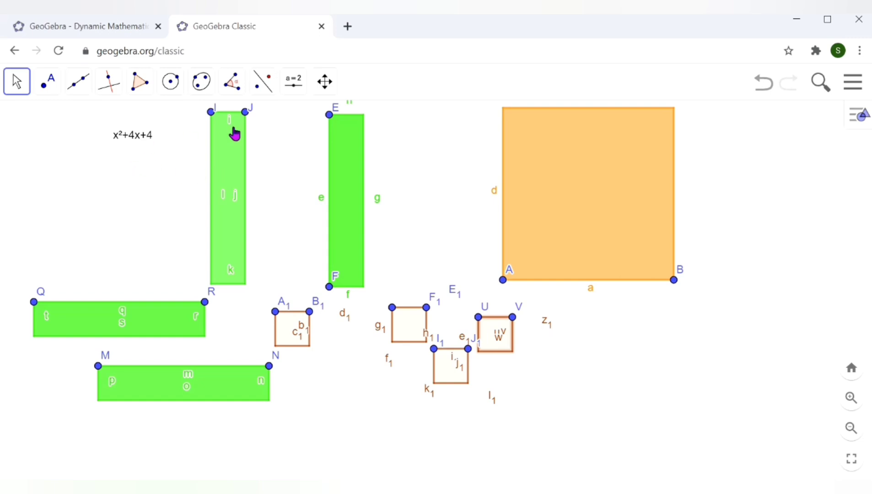
- For x²+4x+4, place the two vertical green rectangles beside the orange square and the two horizontal ones stacked beneath it
click(227, 173)
drag(226, 173, 695, 170)
drag(353, 201, 743, 193)
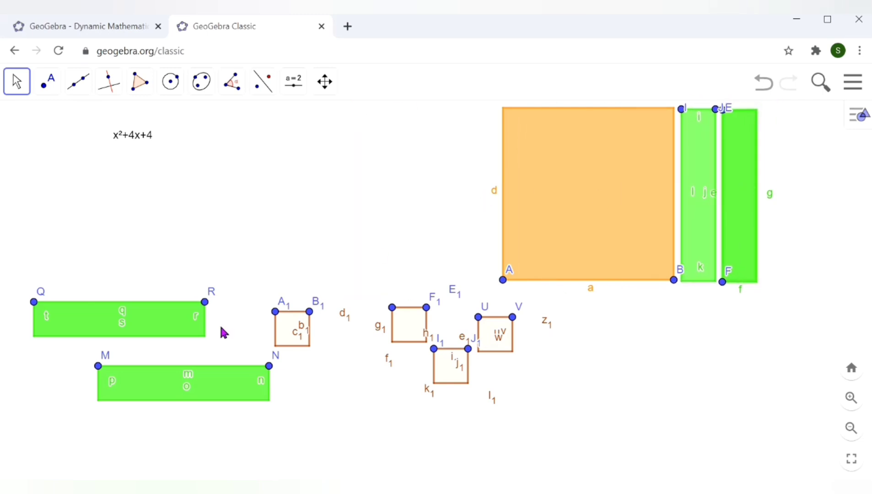
drag(189, 325, 658, 312)
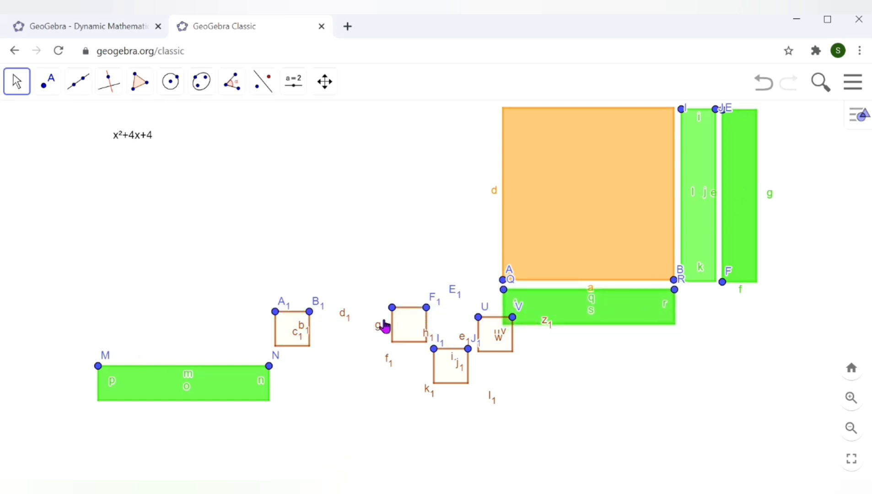
mouse_move(497, 327)
mouse_down()
mouse_move(491, 352)
mouse_move(393, 423)
mouse_up()
drag(211, 372, 617, 336)
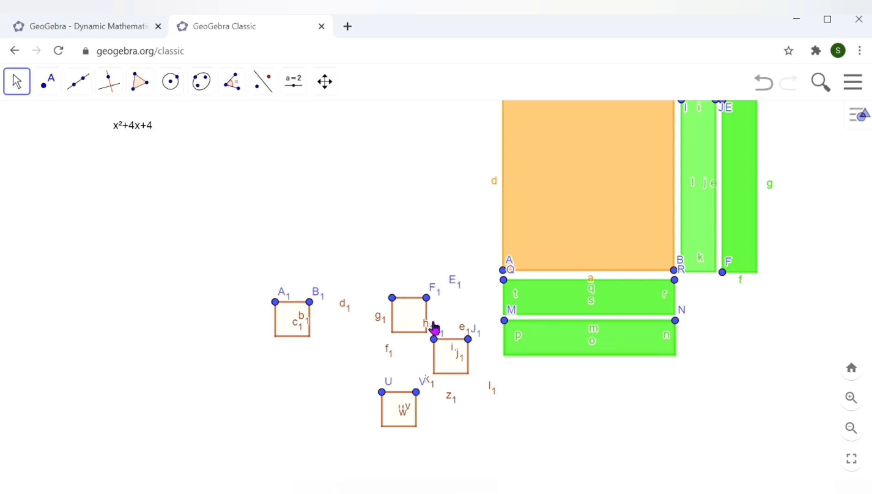
- Arrange the four unit squares as a two-by-two block in the corner between the vertical and horizontal green rectangles
click(413, 317)
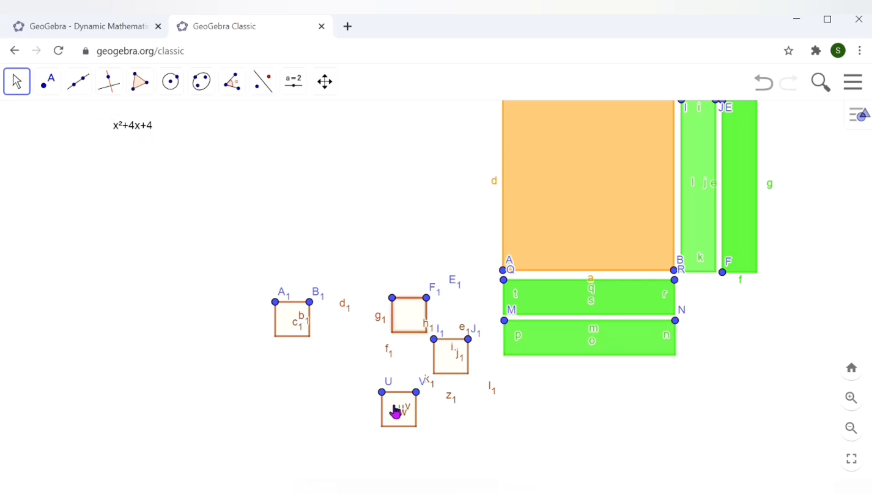
drag(414, 317, 689, 297)
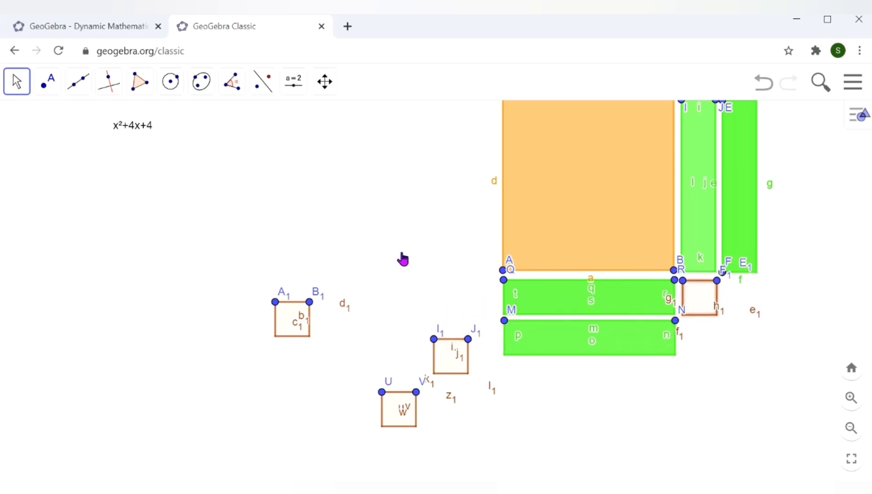
drag(293, 330, 741, 306)
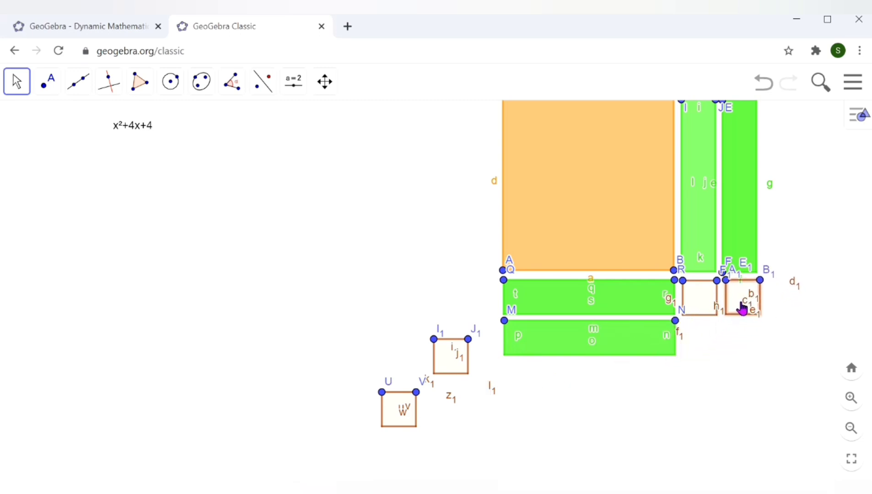
drag(447, 364, 698, 346)
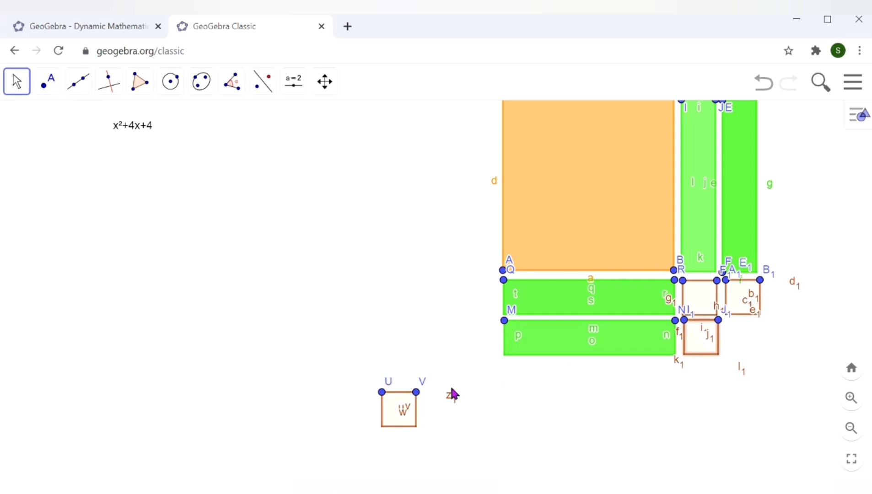
drag(406, 410, 541, 413)
drag(399, 403, 743, 331)
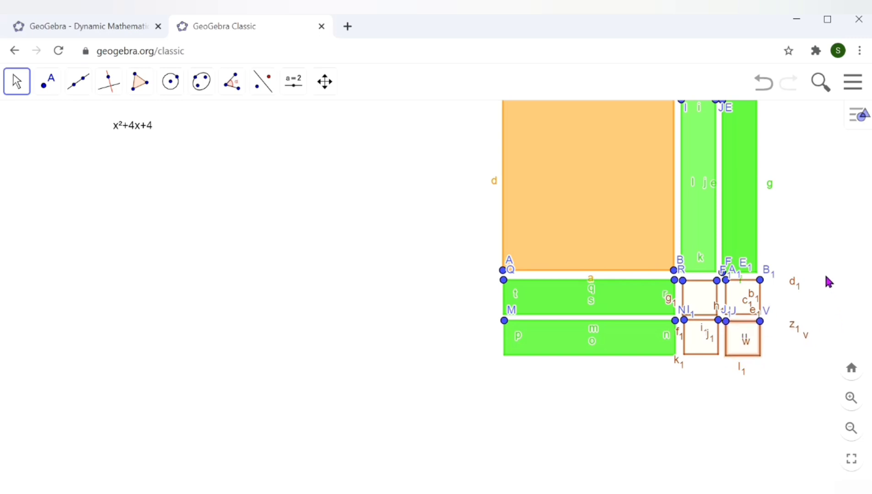
- Extend the x²+4x+4 text with its factorised form so it reads x²+4x+4= (x+2)(x+2)
scroll(829, 282, up, 3)
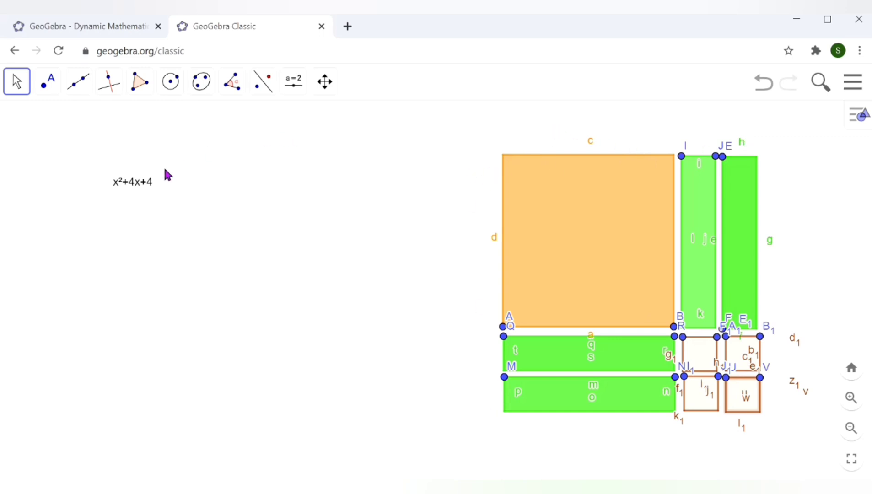
click(146, 186)
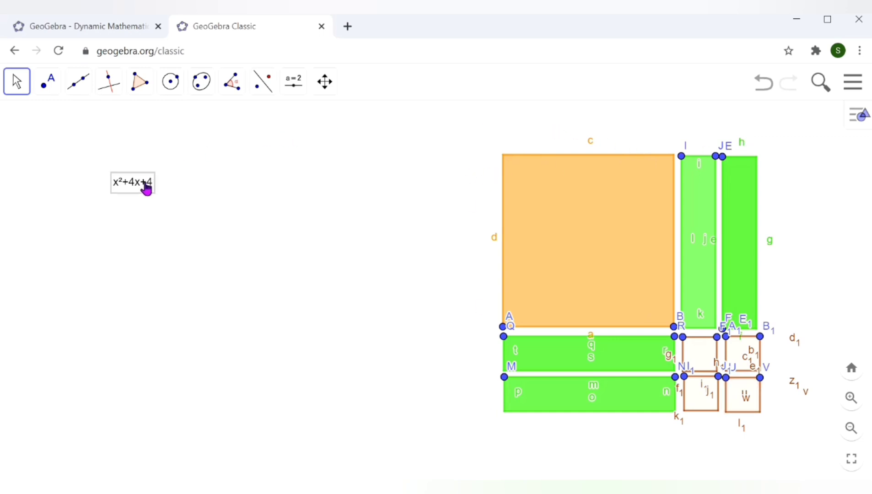
double_click(147, 186)
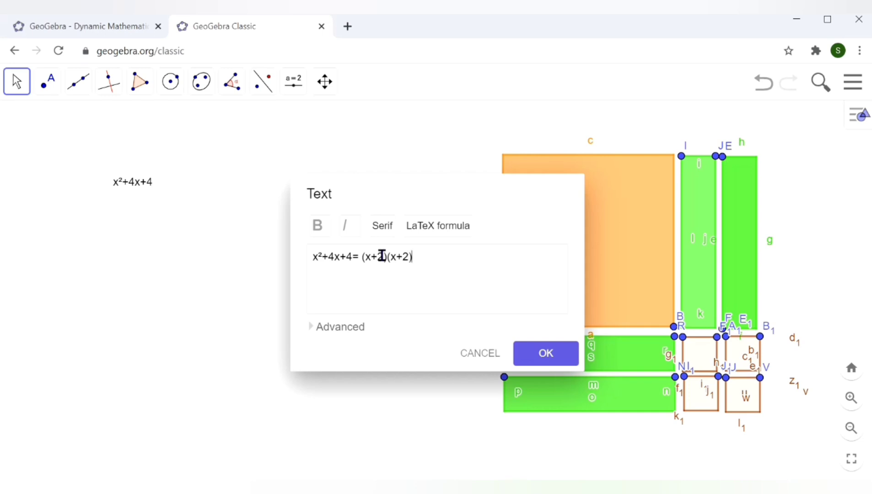
click(557, 360)
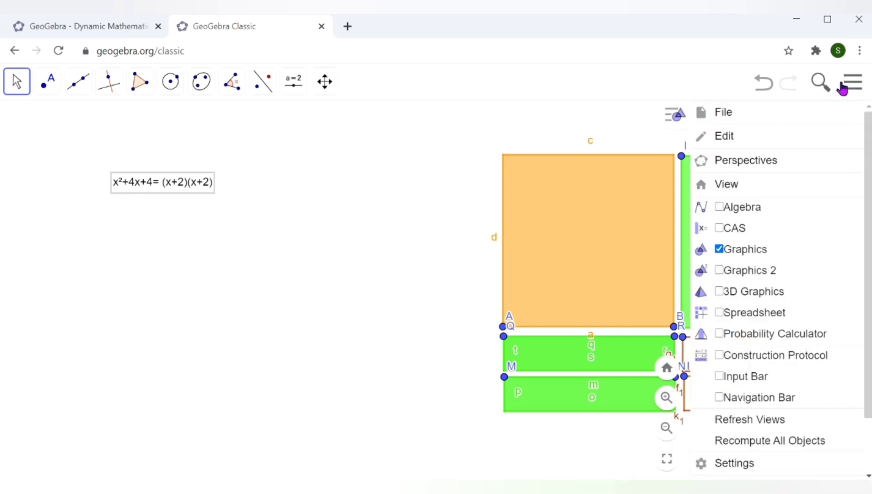
- Save the construction online with the title trial
click(753, 121)
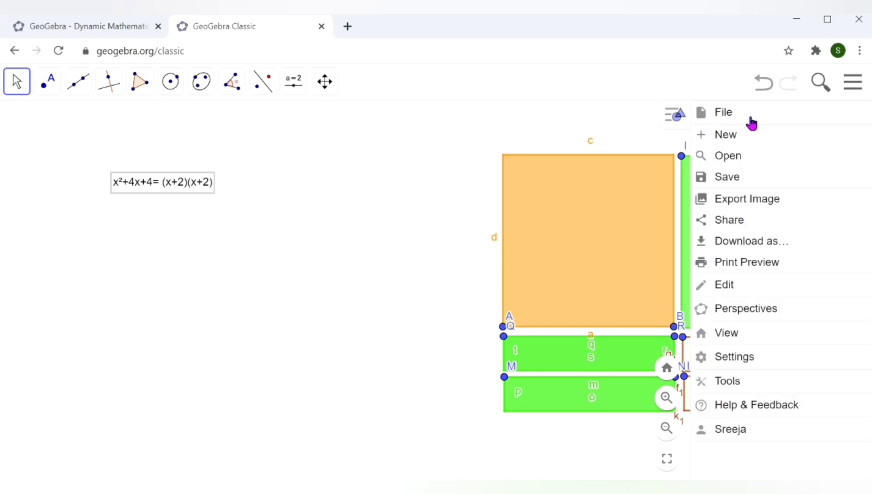
click(744, 183)
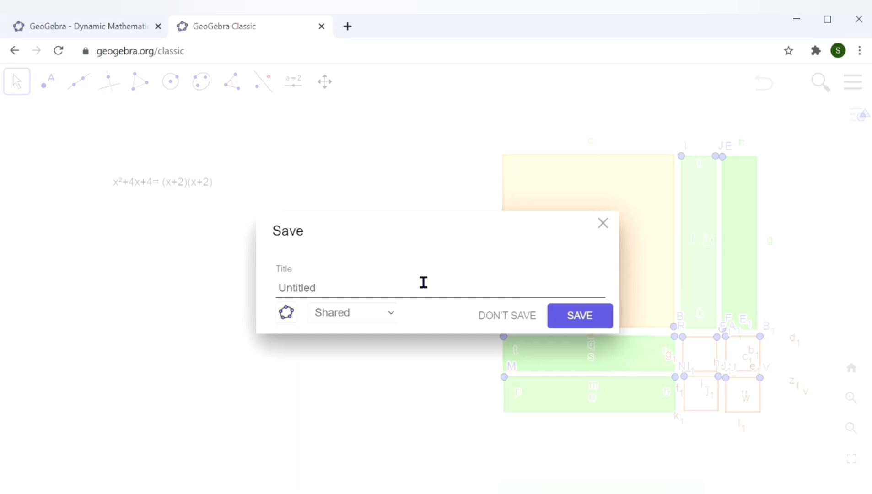
text(tr)
key(BackSpace)
key(BackSpace)
key(BackSpace)
key(BackSpace)
key(BackSpace)
key(BackSpace)
key(BackSpace)
key(BackSpace)
key(BackSpace)
key(BackSpace)
text(t)
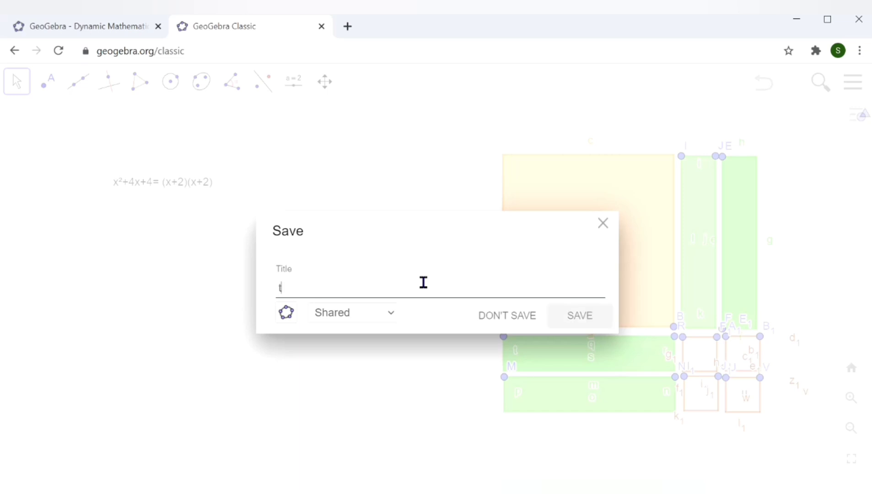
text(rial)
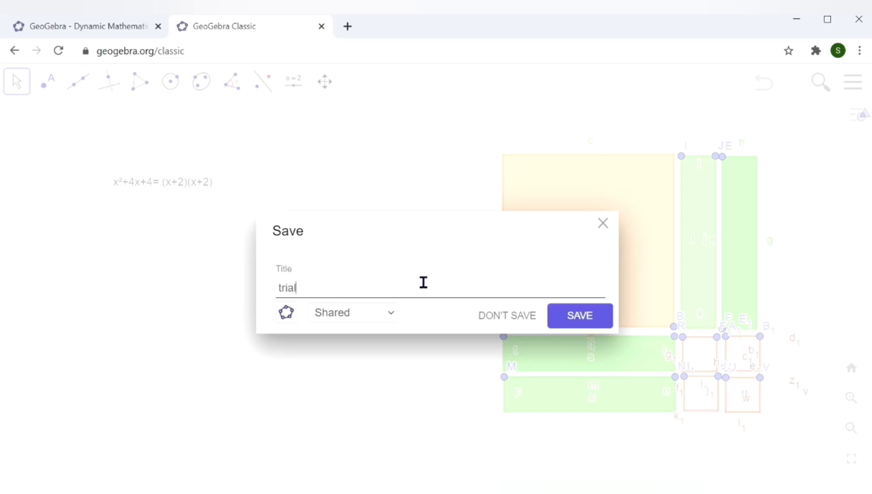
click(605, 320)
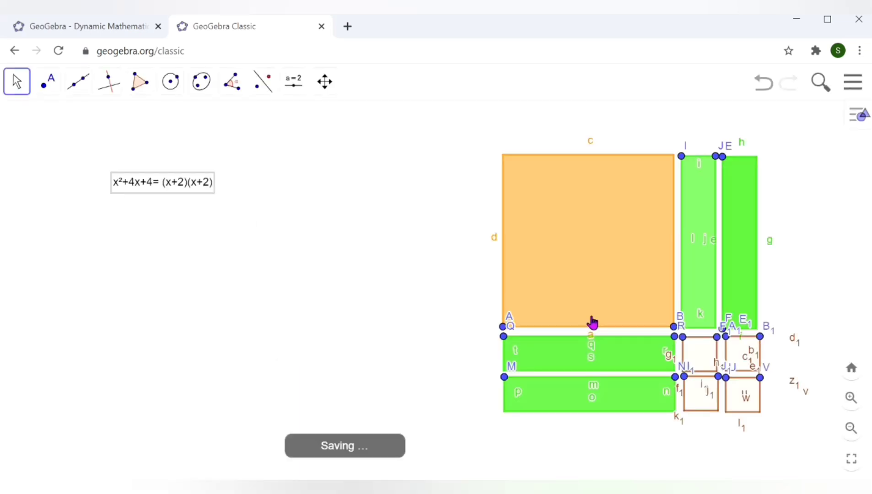
- Switch to the GeoGebra page of own resources and reload it to look for the saved trial activity
click(122, 36)
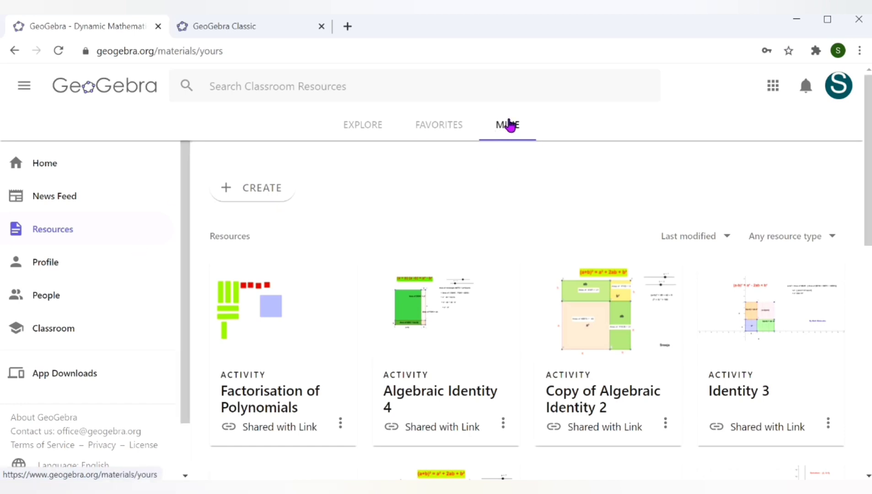
scroll(855, 227, down, 5)
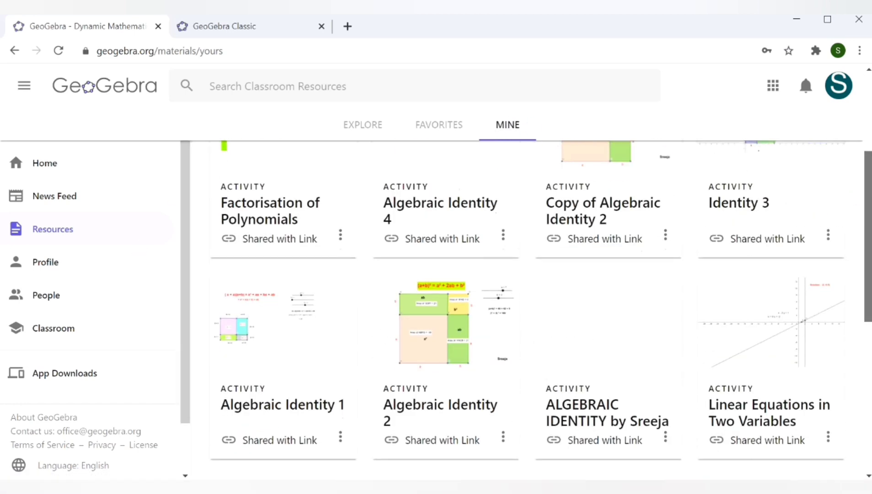
scroll(538, 318, up, 7)
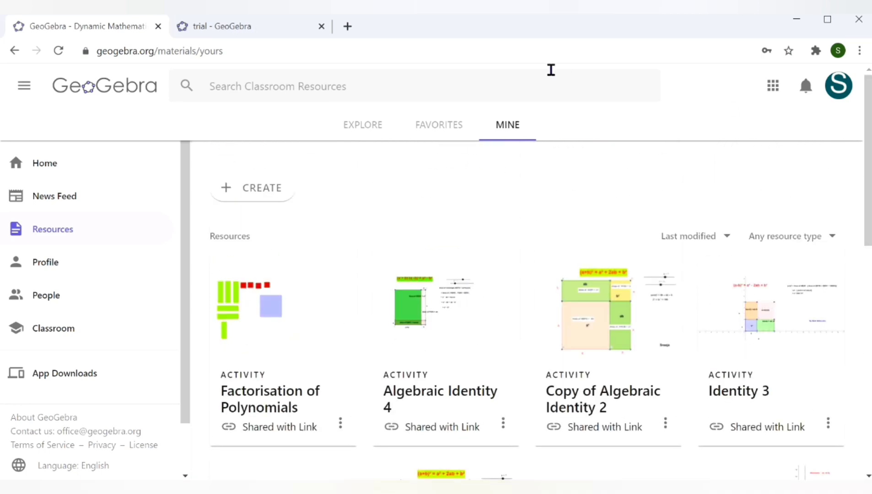
click(553, 51)
key(Return)
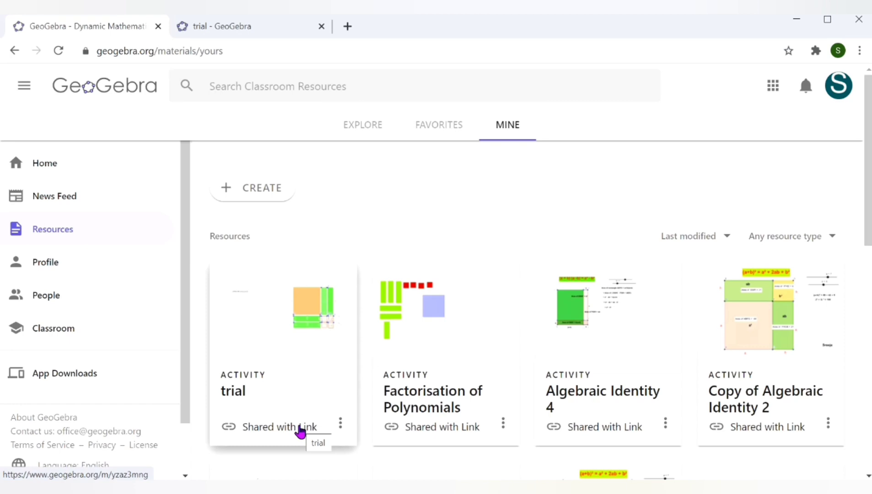
- Open the Factorisation of Polynomials activity and move the blue square and the rightmost red square down and to the right
click(417, 368)
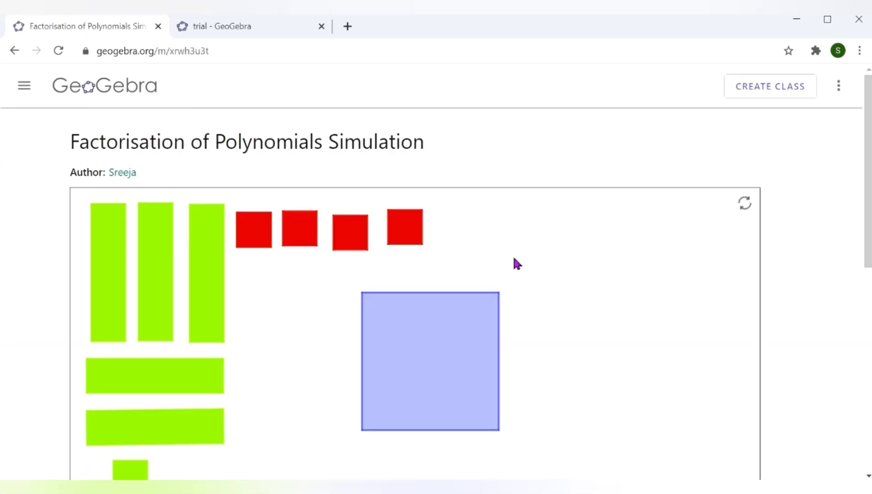
scroll(484, 333, down, 3)
drag(455, 336, 566, 327)
drag(866, 228, 863, 171)
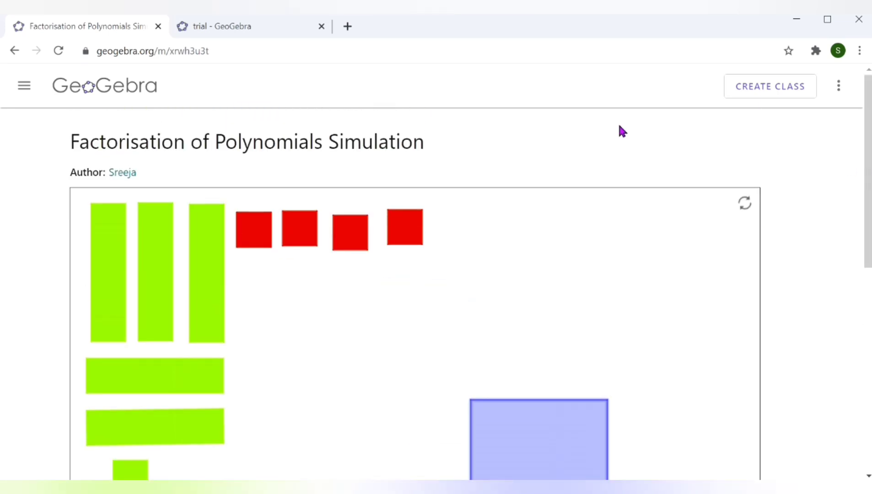
scroll(417, 225, down, 3)
drag(417, 225, 480, 227)
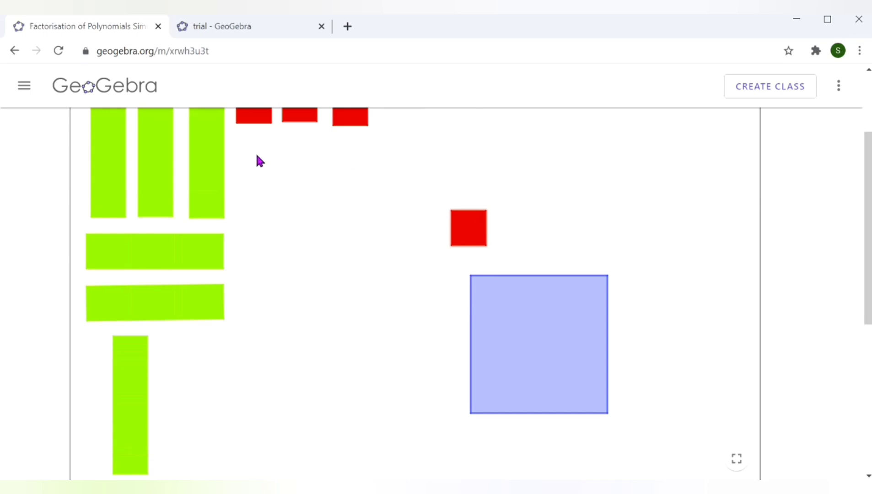
- Move the third vertical green rectangle and the two horizontal ones to the right, closer to the blue square
drag(213, 187, 380, 298)
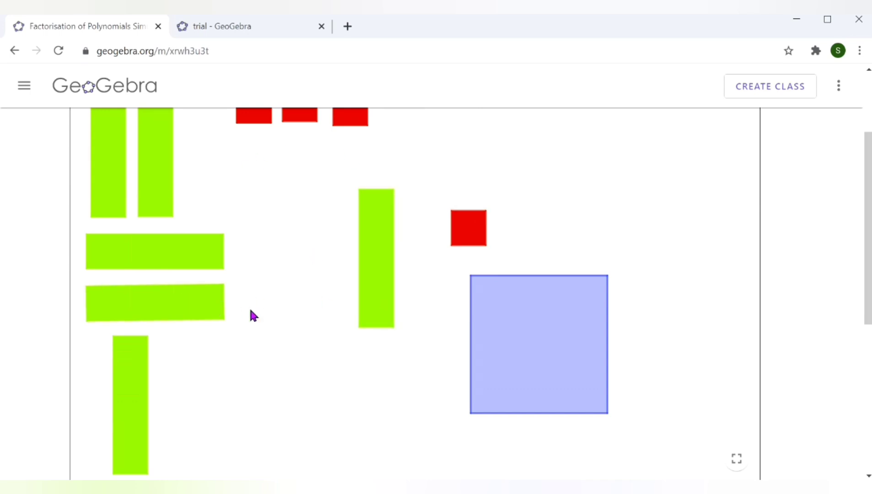
drag(214, 310, 325, 337)
drag(205, 251, 324, 196)
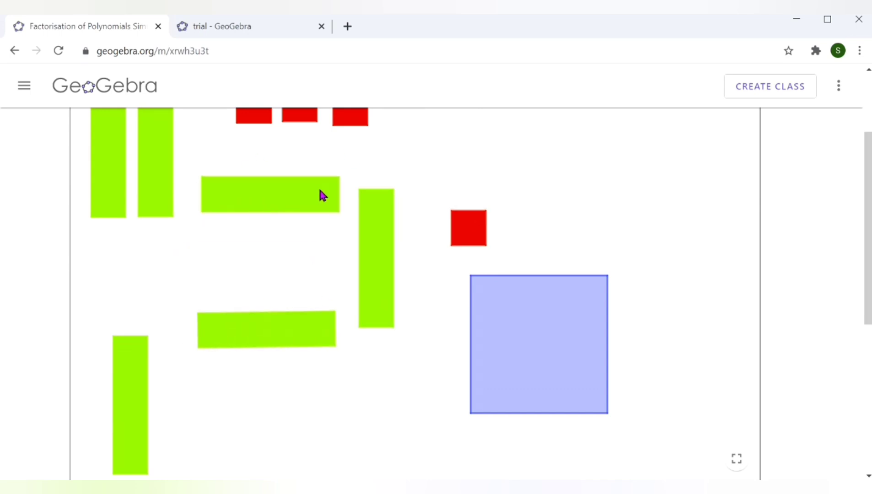
drag(866, 243, 866, 168)
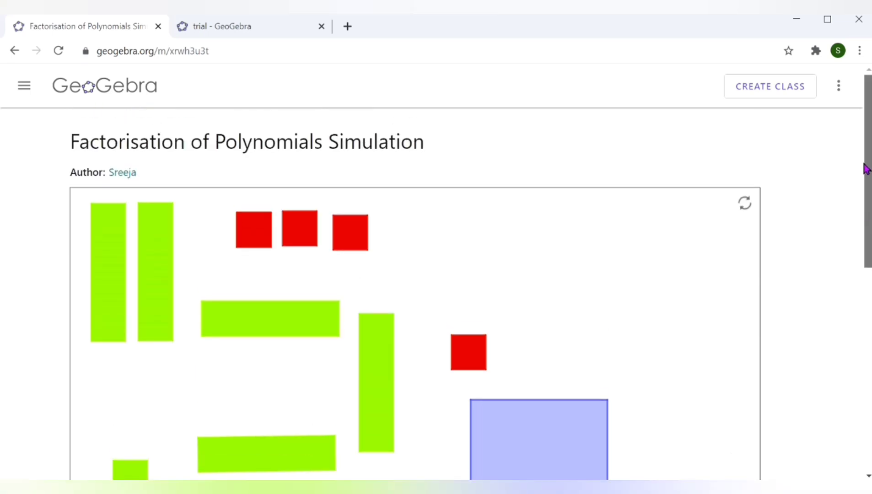
scroll(866, 168, down, 2)
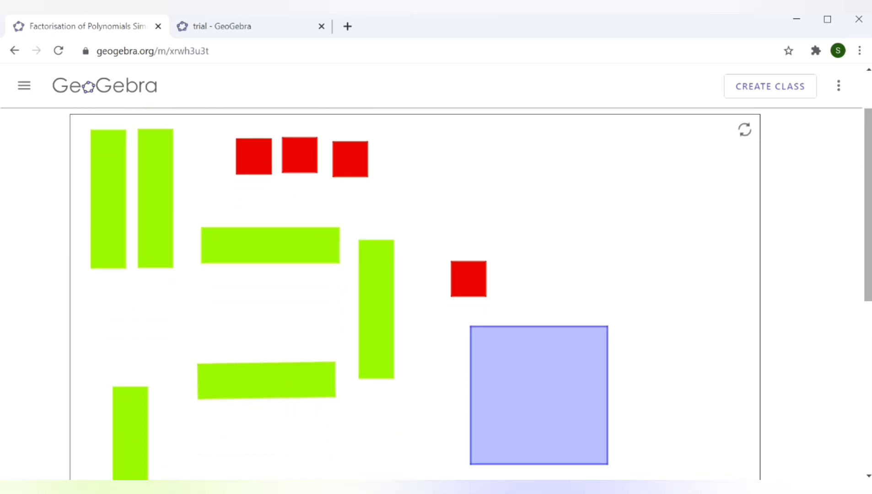